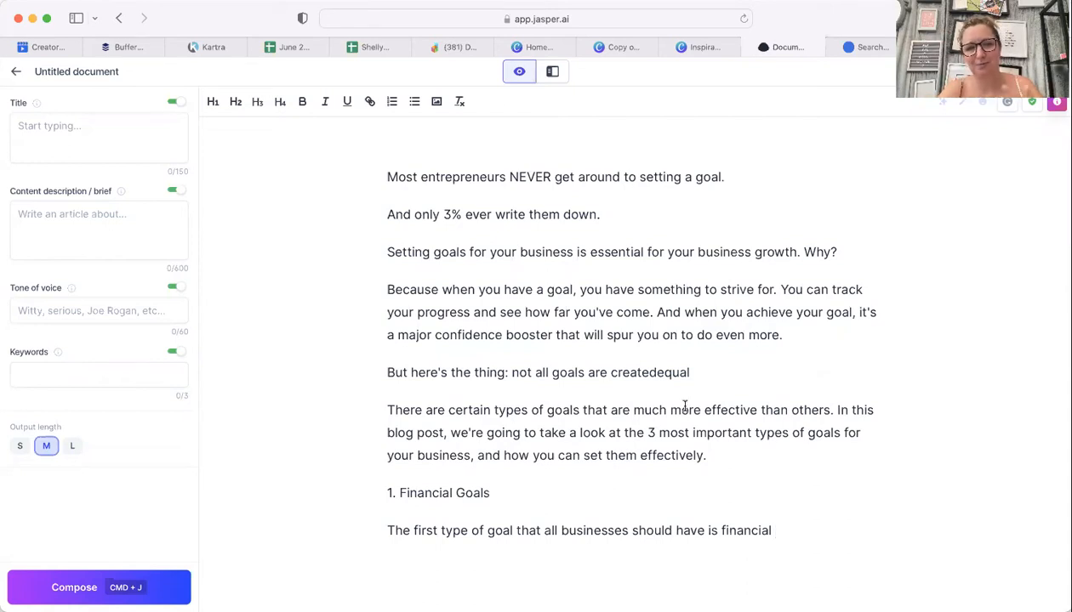
Step: Insert the missing space between "created" and "equal" in the sentence "not all goals are created equal"
scroll(602, 365, "down", 1)
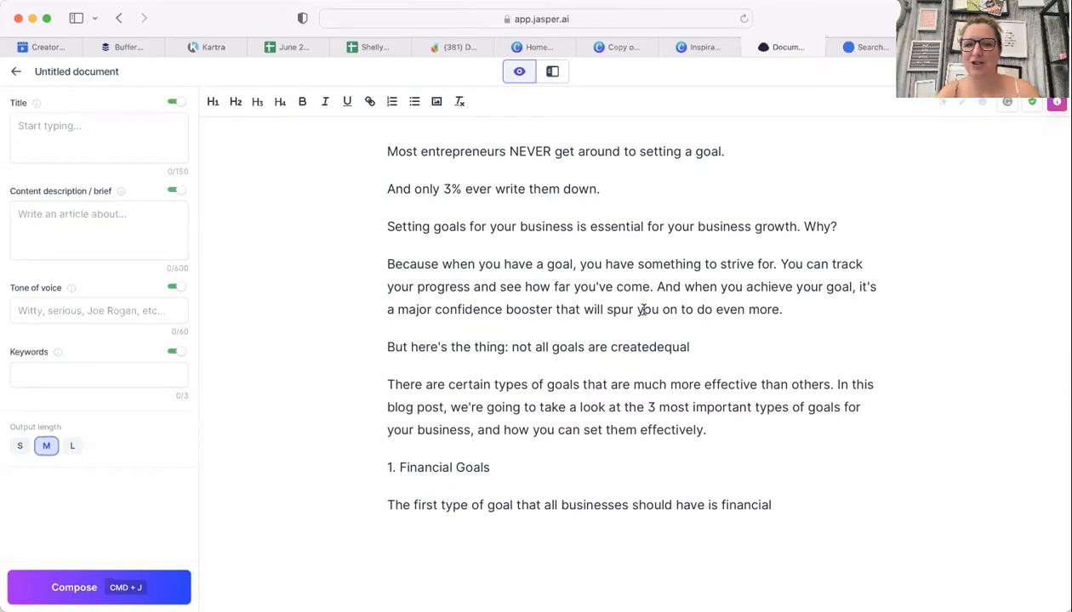
left_click(650, 347)
key("BackSpace")
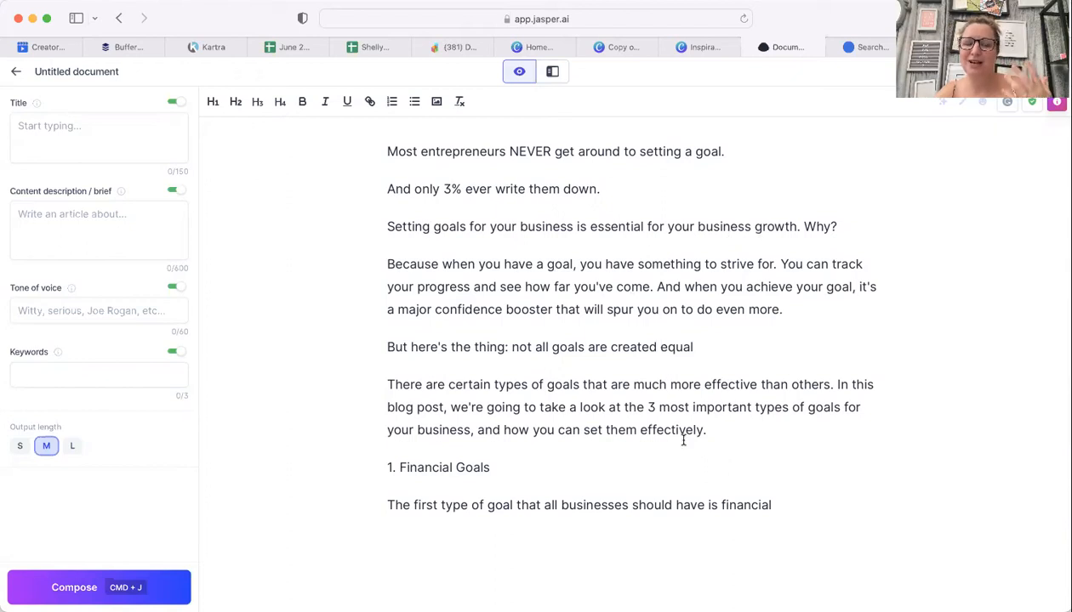
Step: Compose AI text from the end of the unfinished financial goals sentence, generating twice in a row at medium output length
left_click(787, 507)
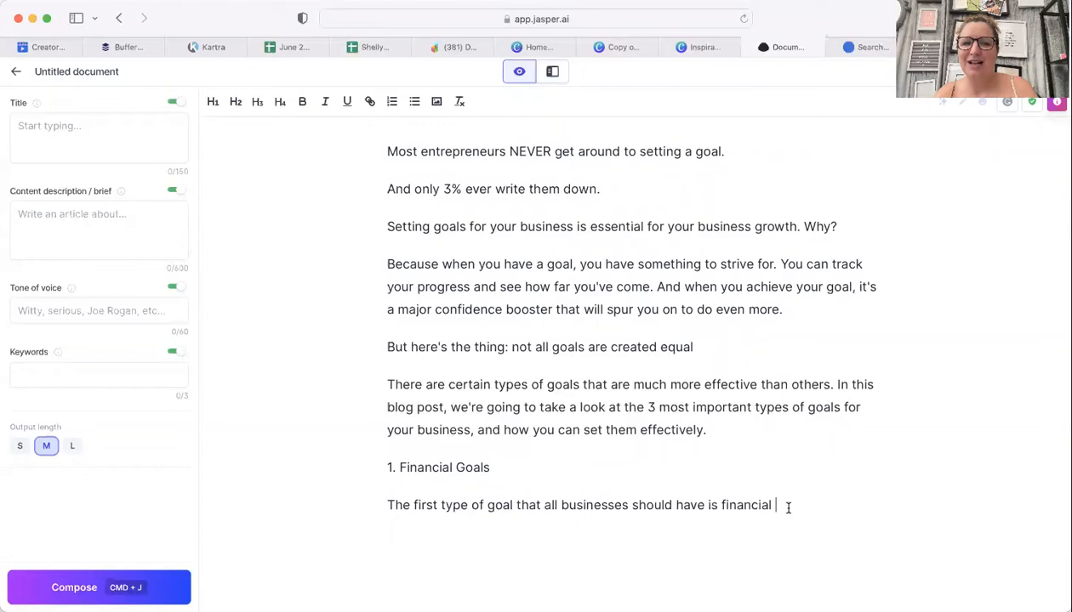
scroll(541, 406, "down", 1)
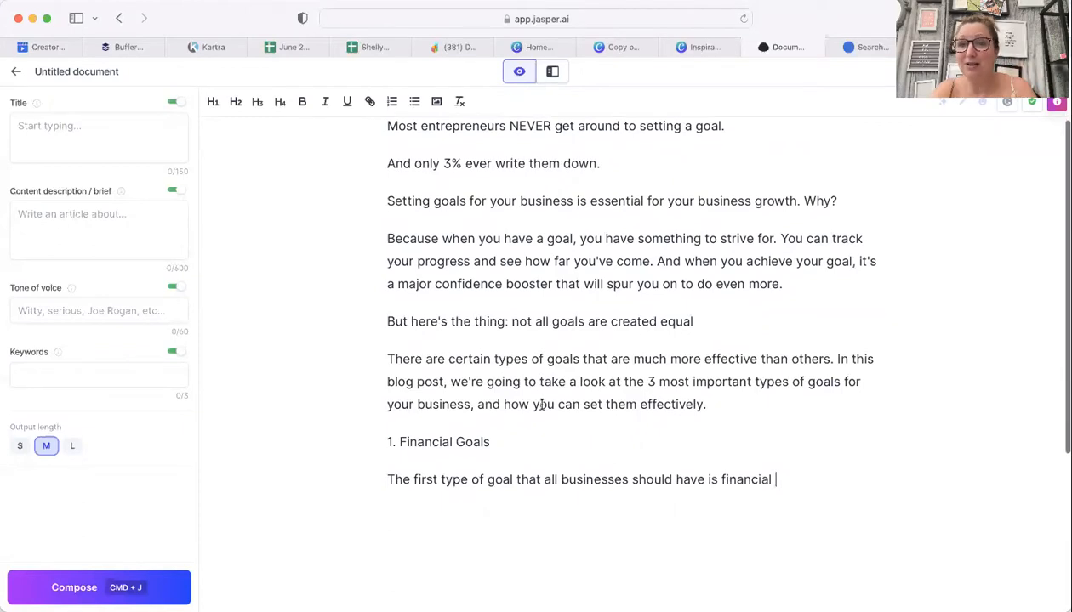
left_click(132, 582)
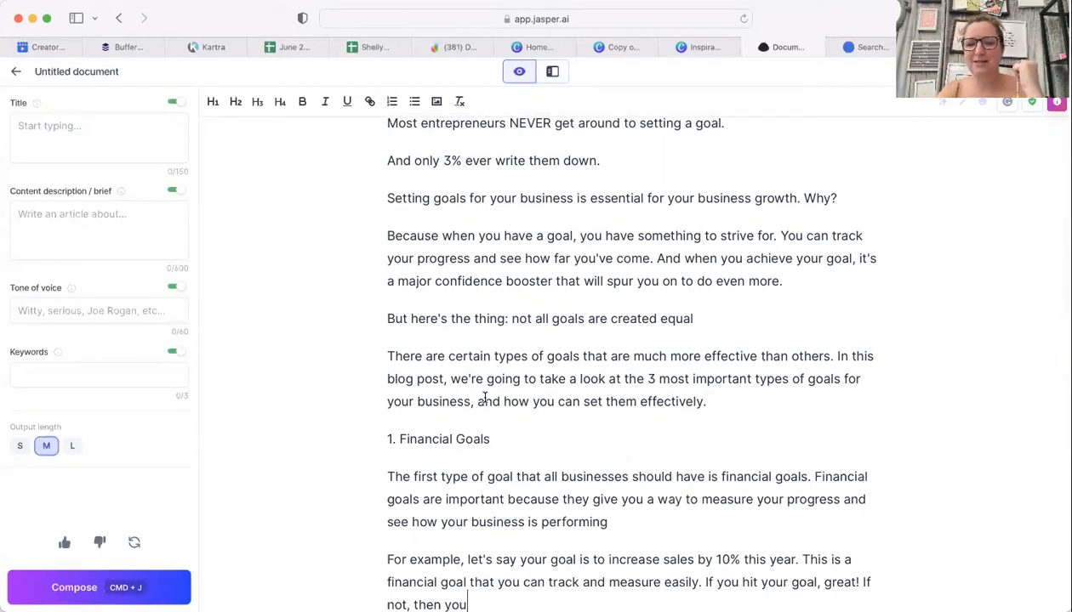
scroll(485, 397, "down", 4)
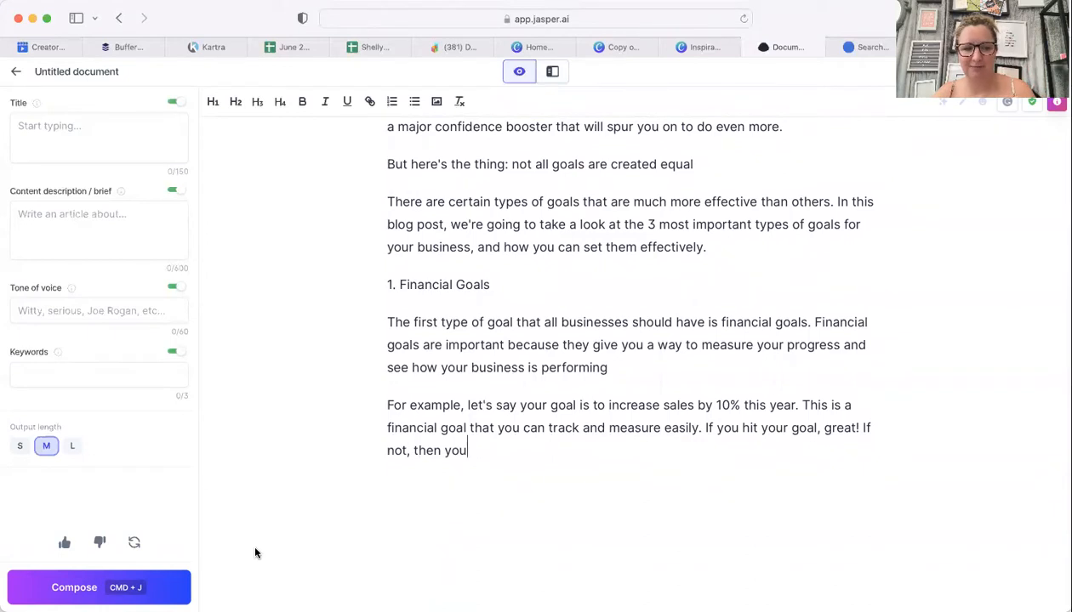
left_click(169, 591)
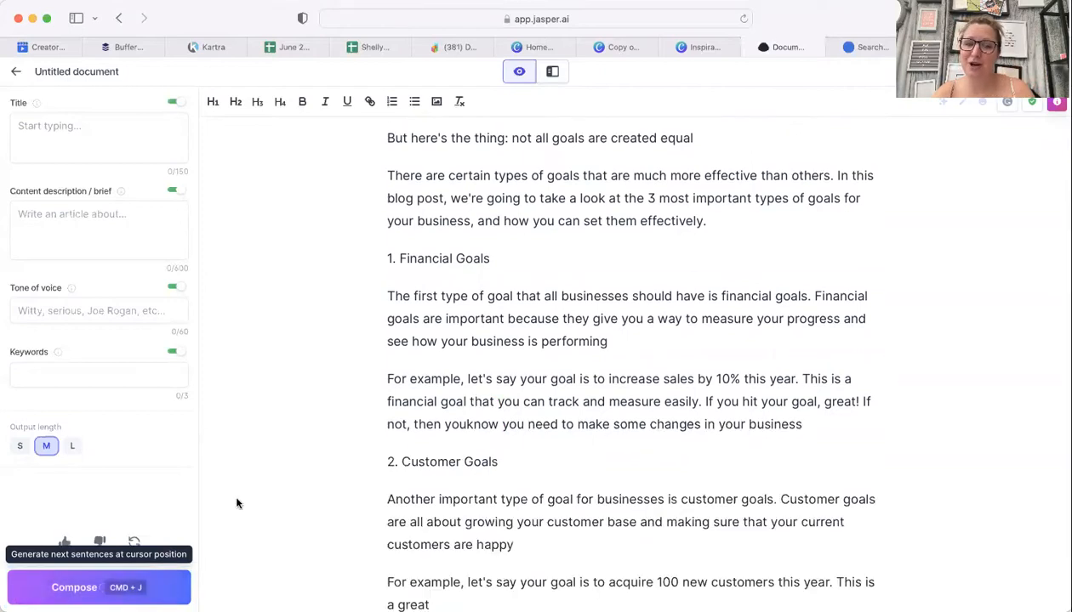
Step: Replace the generated "Customer Goals" heading and its text with the heading "Personal Goals" as point 2
scroll(404, 445, "down", 5)
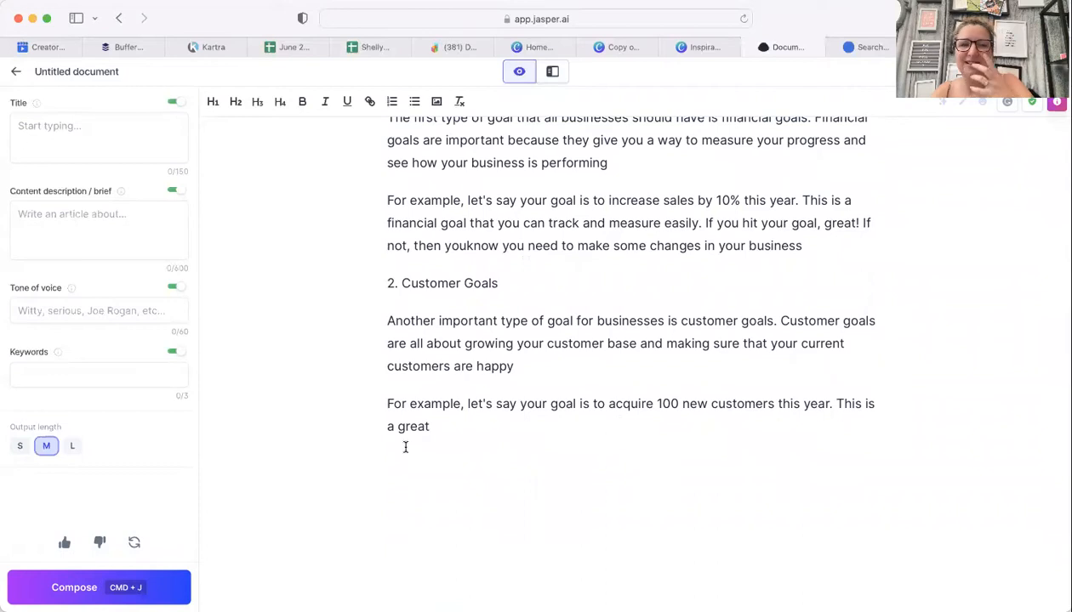
scroll(405, 448, "up", 2)
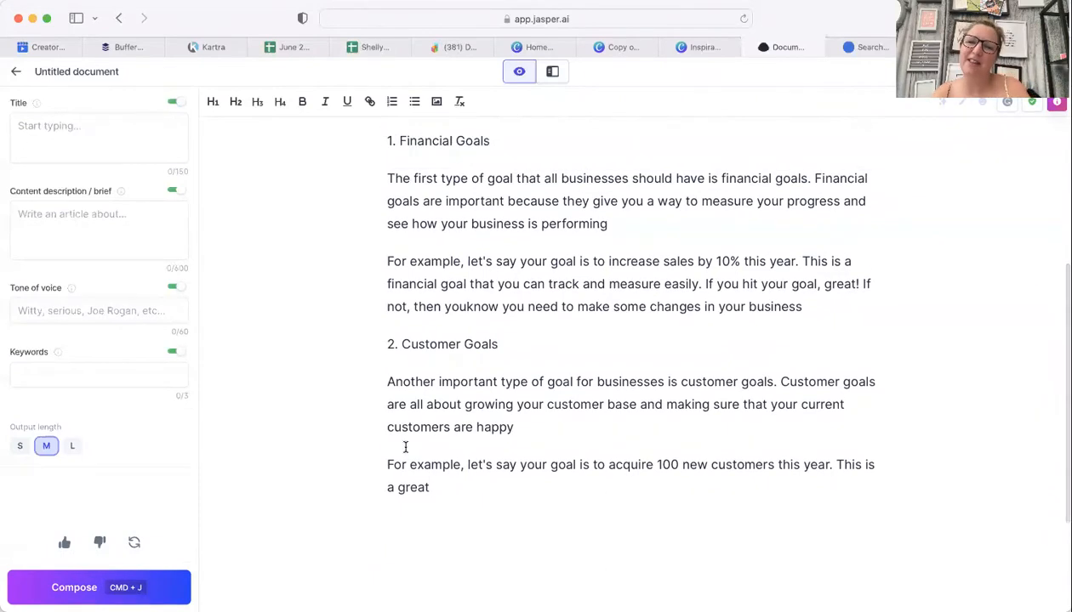
scroll(405, 447, "up", 3)
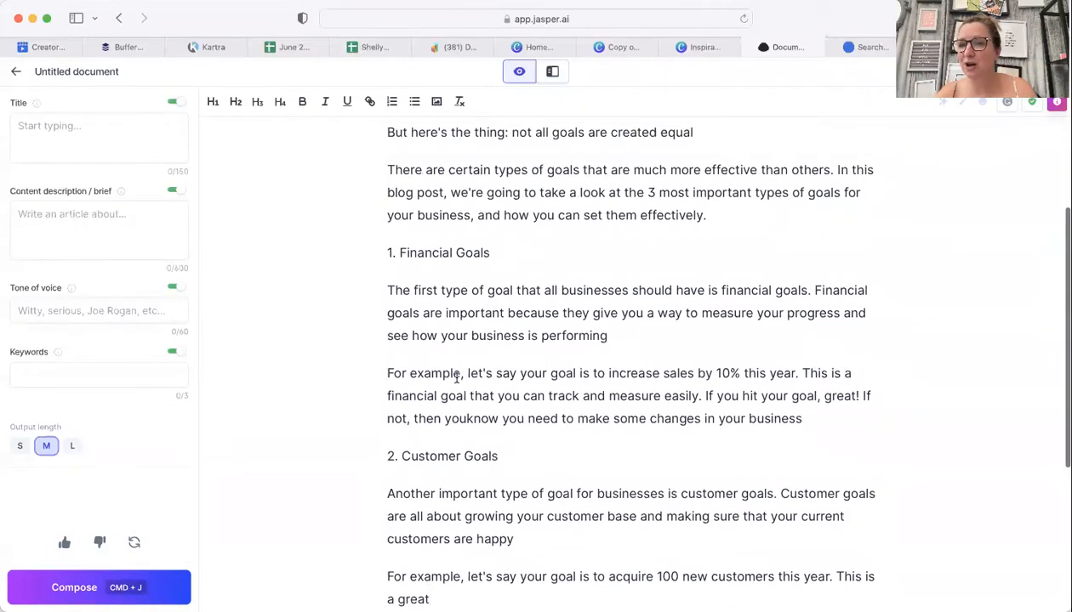
scroll(457, 378, "down", 3)
left_click_drag(432, 522, 400, 375)
type("Person")
type("al Gaol")
key("BackSpace")
key("BackSpace")
key("BackSpace")
type("aol")
key("BackSpace")
key("BackSpace")
key("BackSpace")
key("BackSpace")
type("Goals")
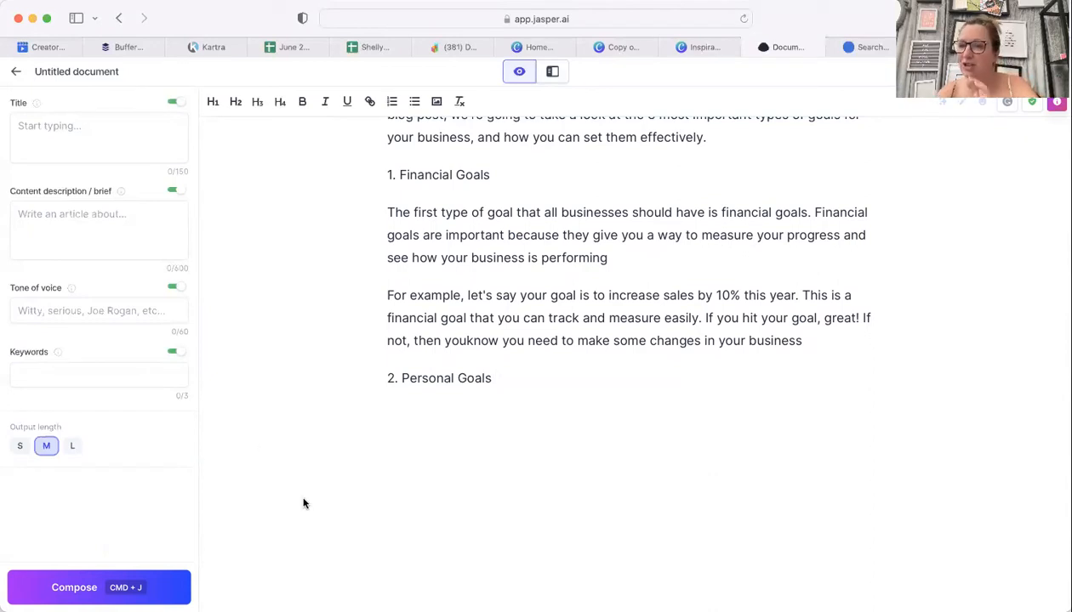
Step: Compose the text for "2. Personal Goals", put it in its own paragraph below the heading, and compose its continuation
left_click(169, 588)
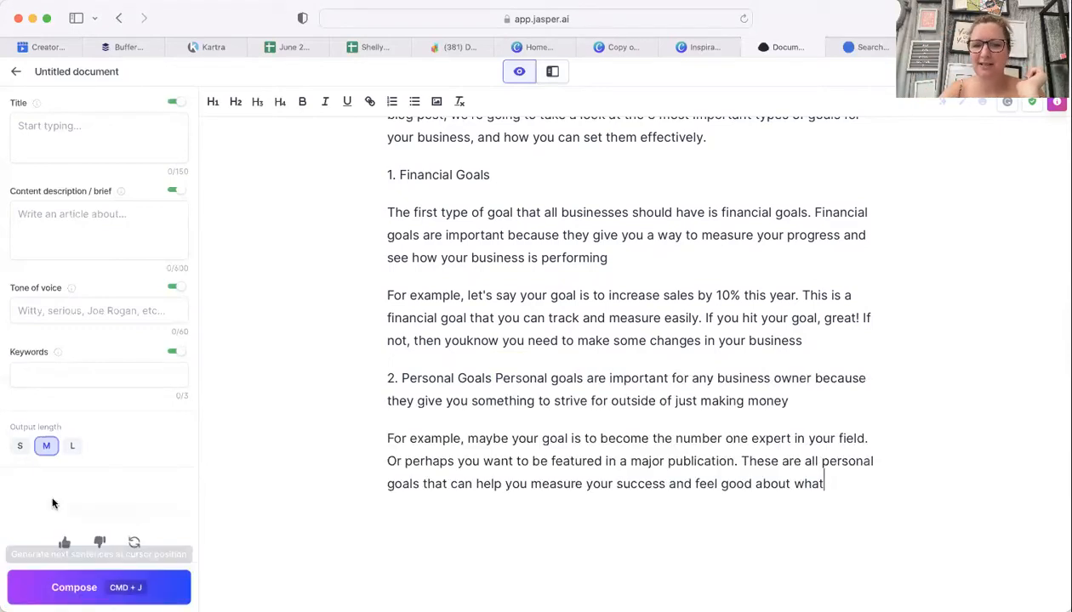
left_click(494, 379)
key("Return")
scroll(541, 460, "down", 2)
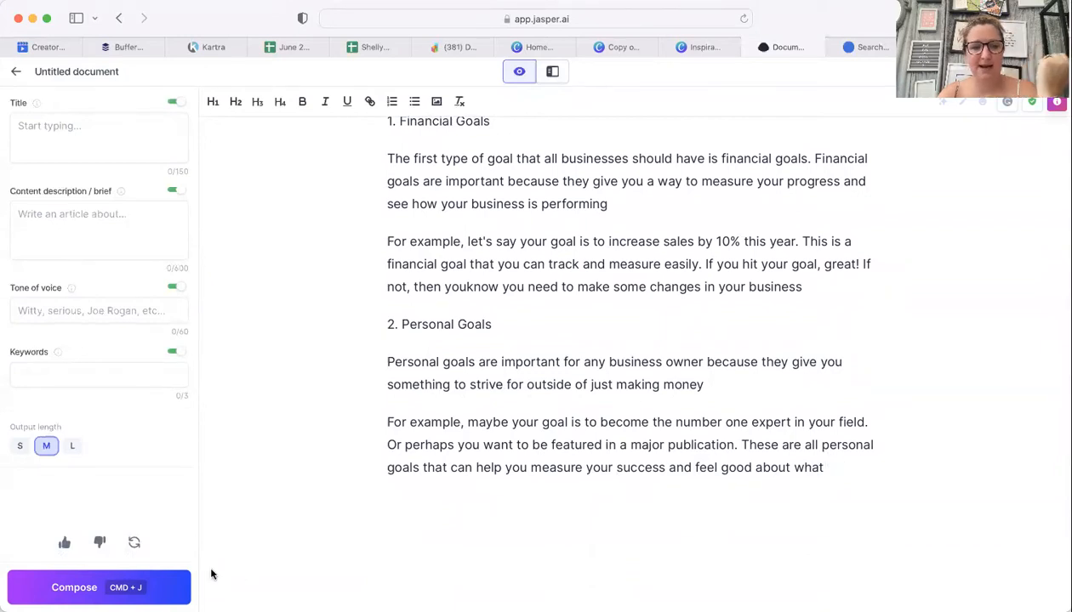
left_click(170, 585)
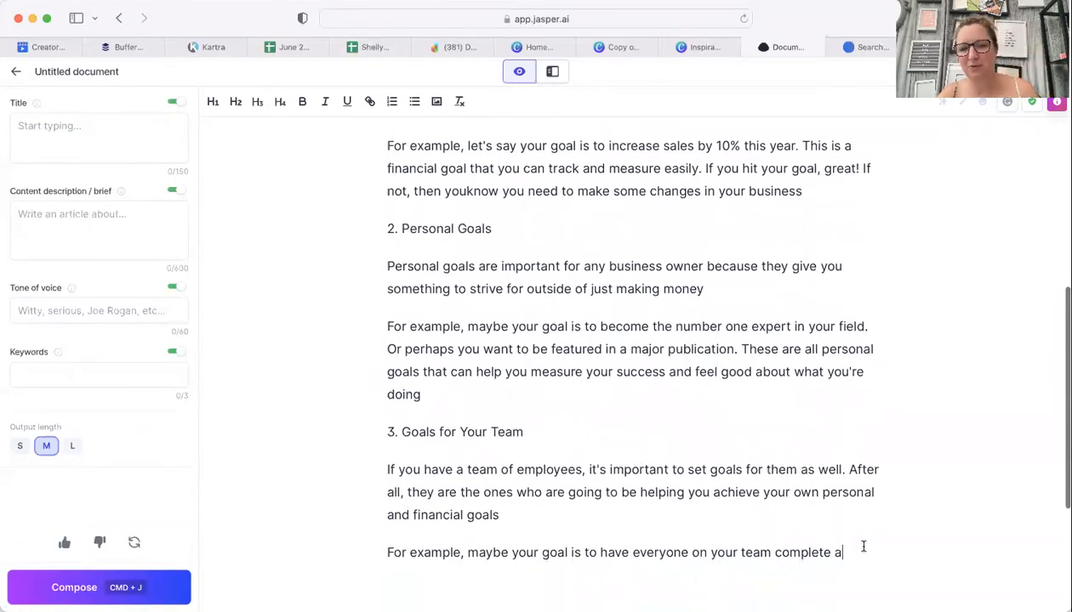
Step: Replace the generated "Goals for Your Team" section with the heading "Learning Goals" as point 3 and compose its text
left_click_drag(863, 547, 438, 426)
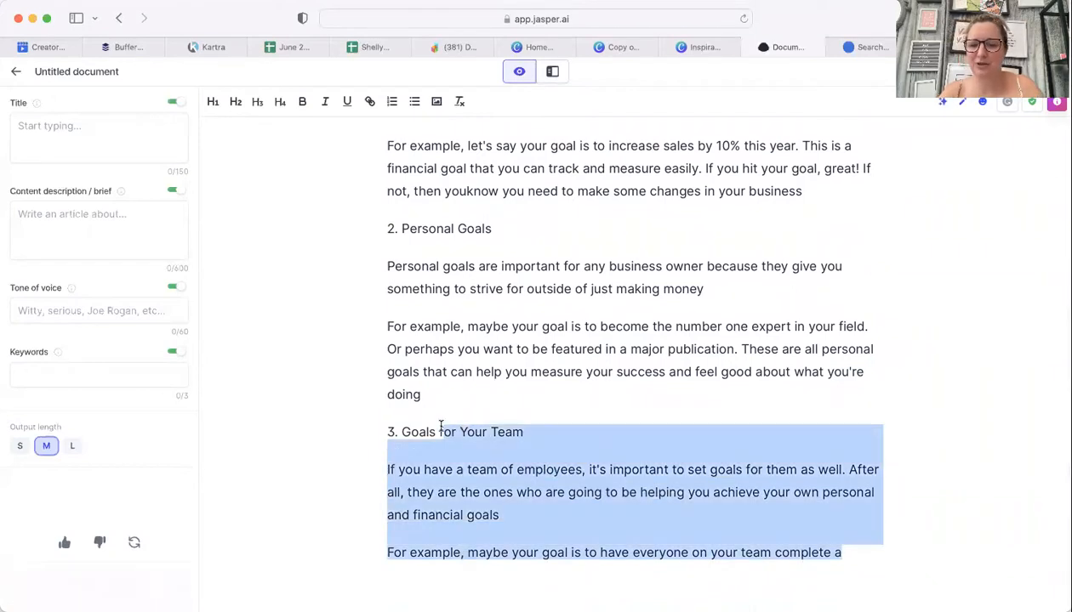
key("BackSpace")
key("BackSpace")
key("BackSpace")
key("BackSpace")
key("BackSpace")
key("BackSpace")
key("BackSpace")
key("BackSpace")
type("Learn")
type("on")
key("BackSpace")
key("BackSpace")
key("BackSpace")
type("n")
key("BackSpace")
key("BackSpace")
type("rning ")
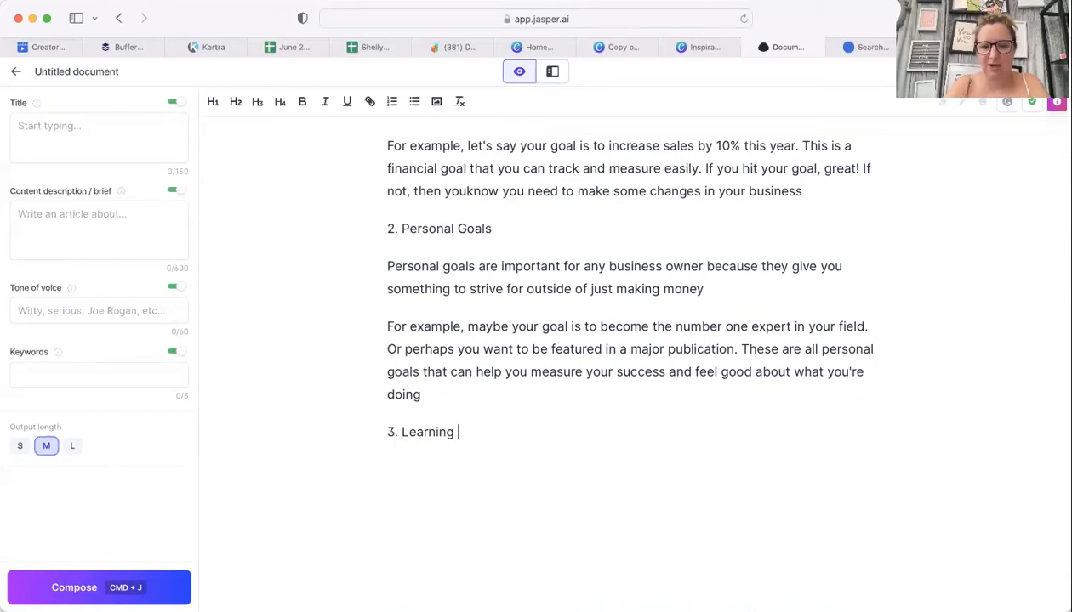
type("Goals")
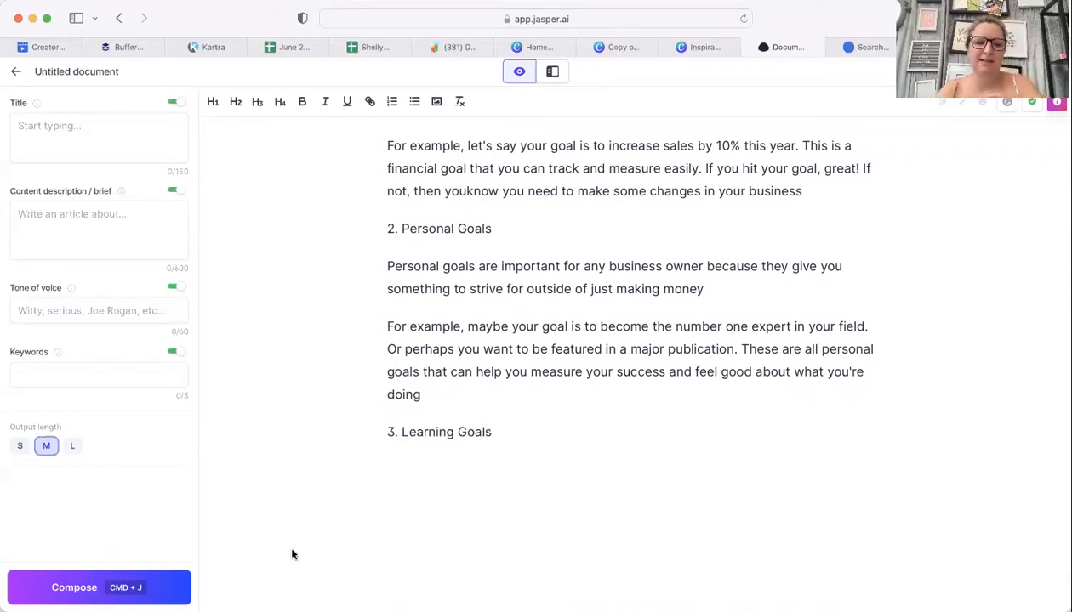
left_click(183, 586)
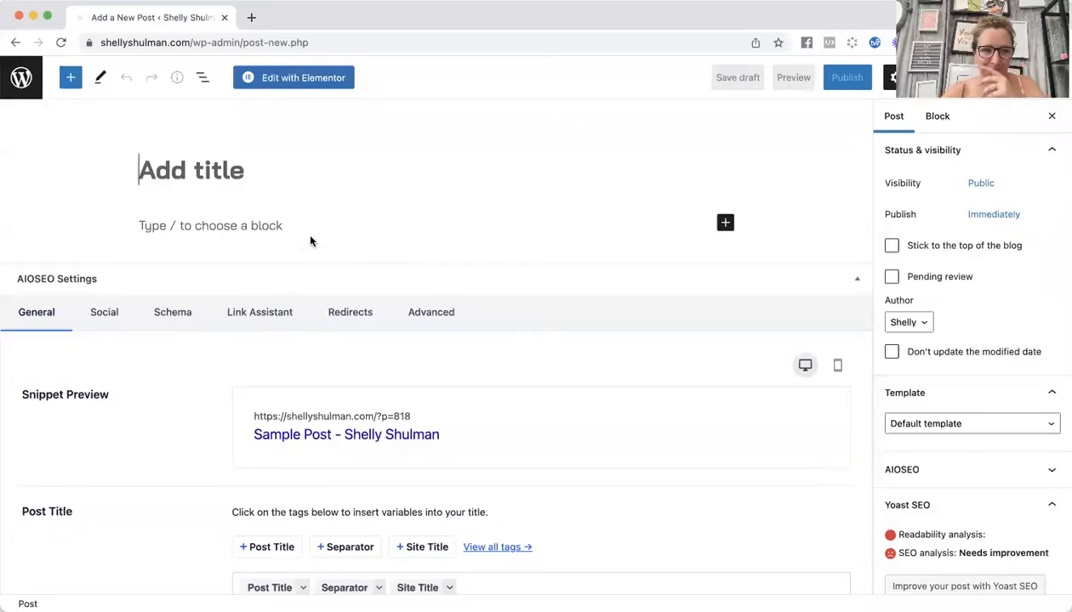
Step: Paste the copied blog text into the body of the new WordPress post and title the post "Setting Goals"
left_click(307, 233)
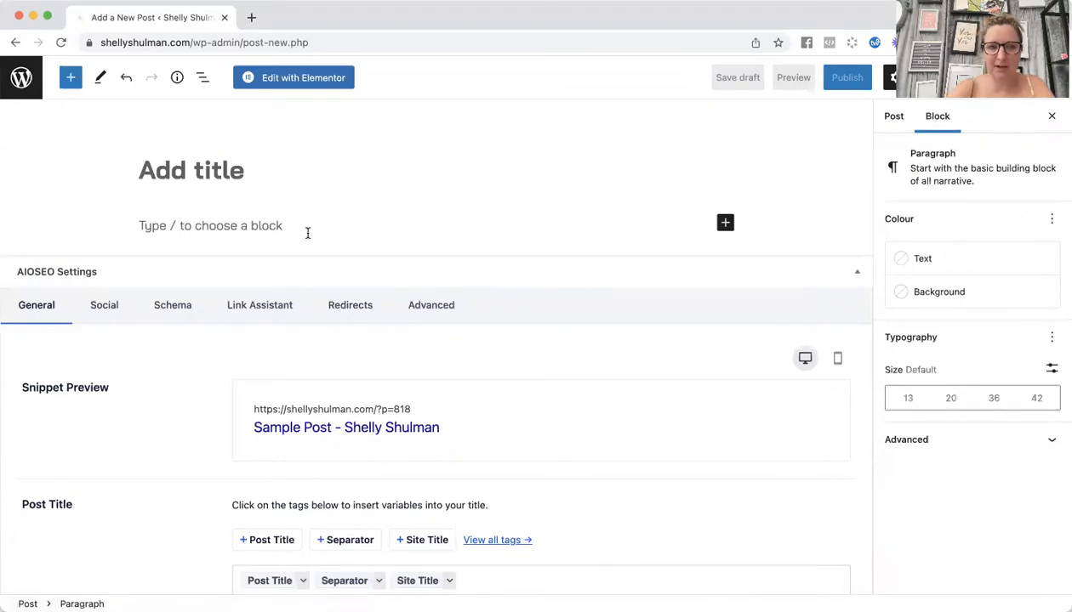
key("super+v")
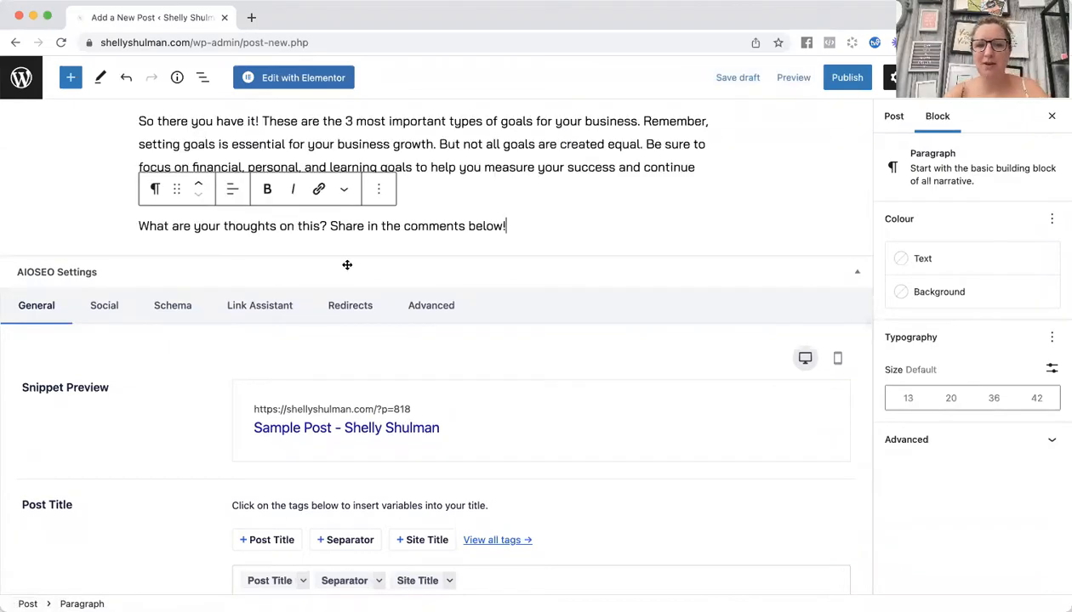
scroll(347, 265, "up", 20)
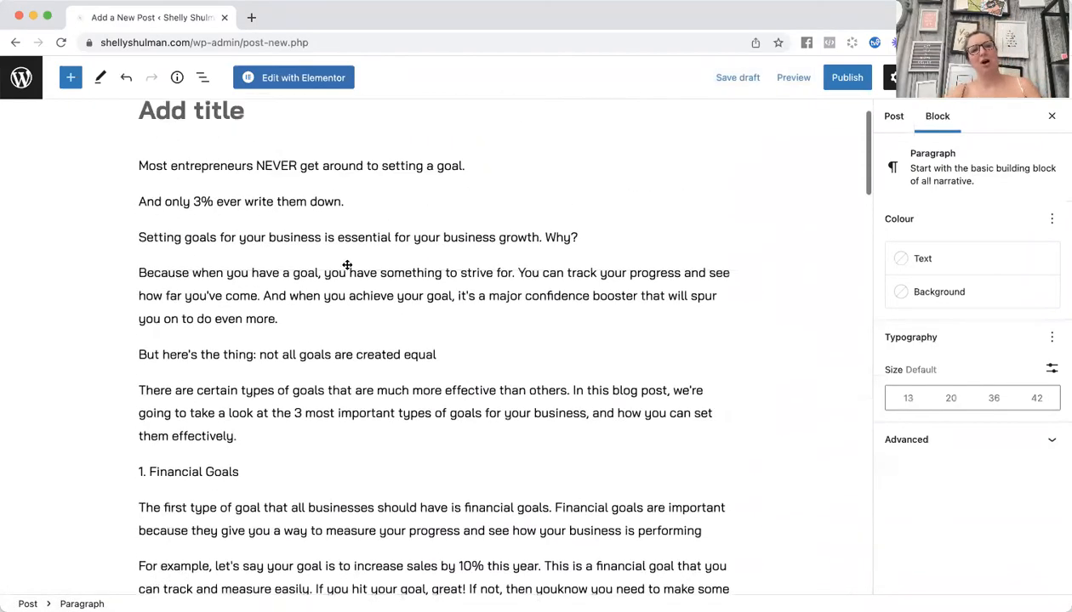
left_click(245, 174)
type("Set")
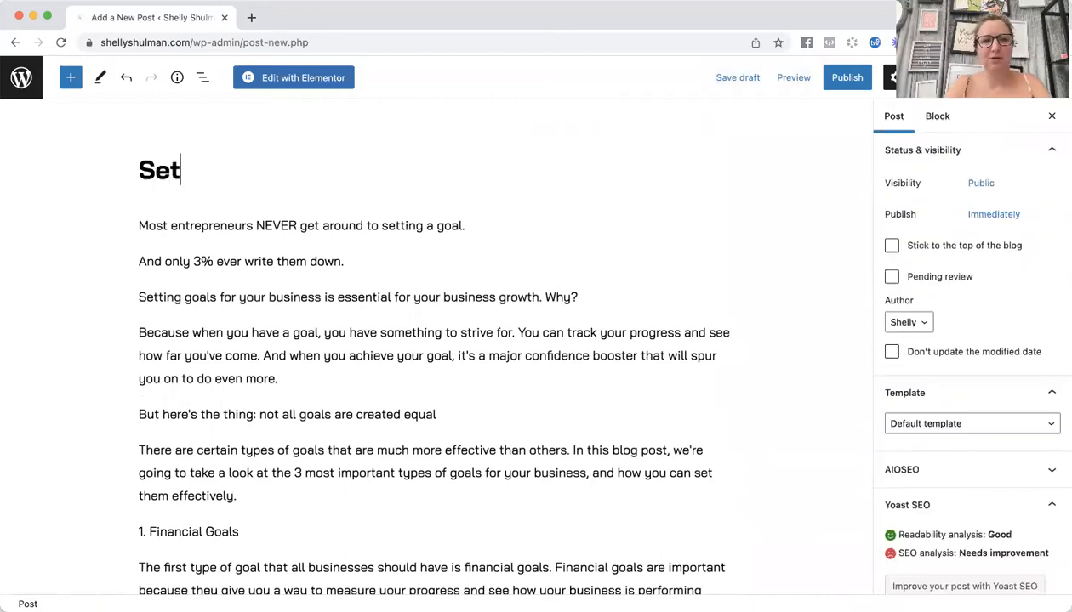
type("ting Goals")
Step: Set the Yoast SEO focus keyphrase of the post to "setting goals"
scroll(289, 379, "down", 5)
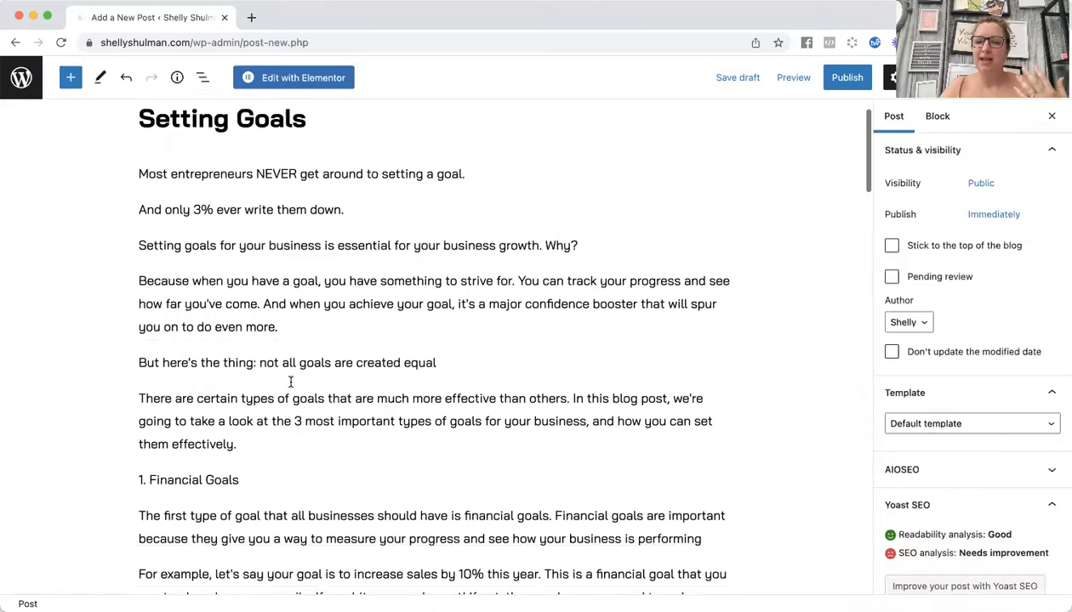
scroll(693, 335, "down", 9)
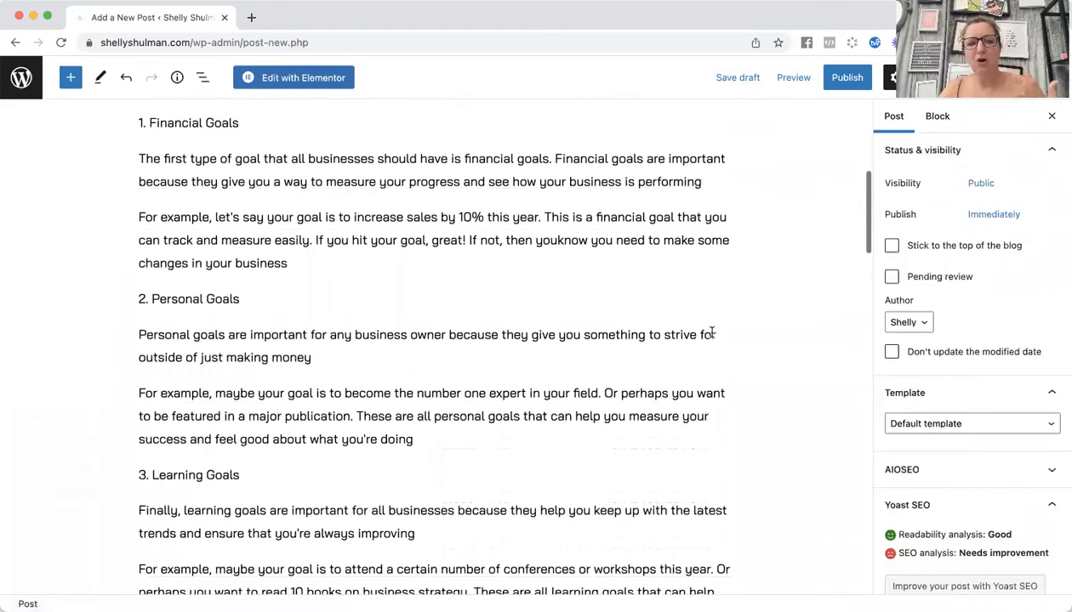
scroll(711, 332, "down", 20)
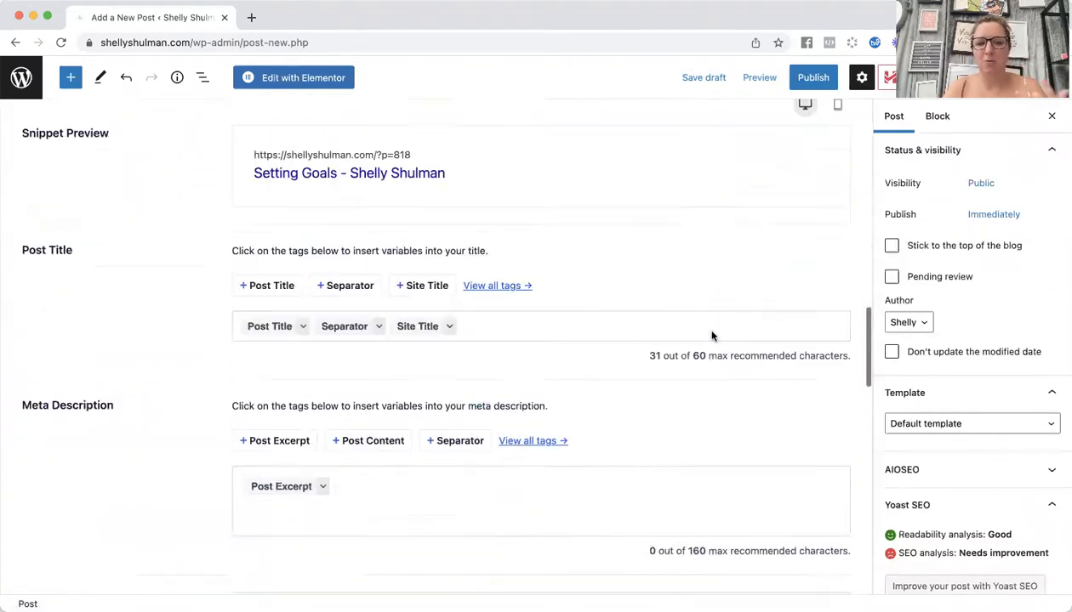
scroll(712, 336, "down", 5)
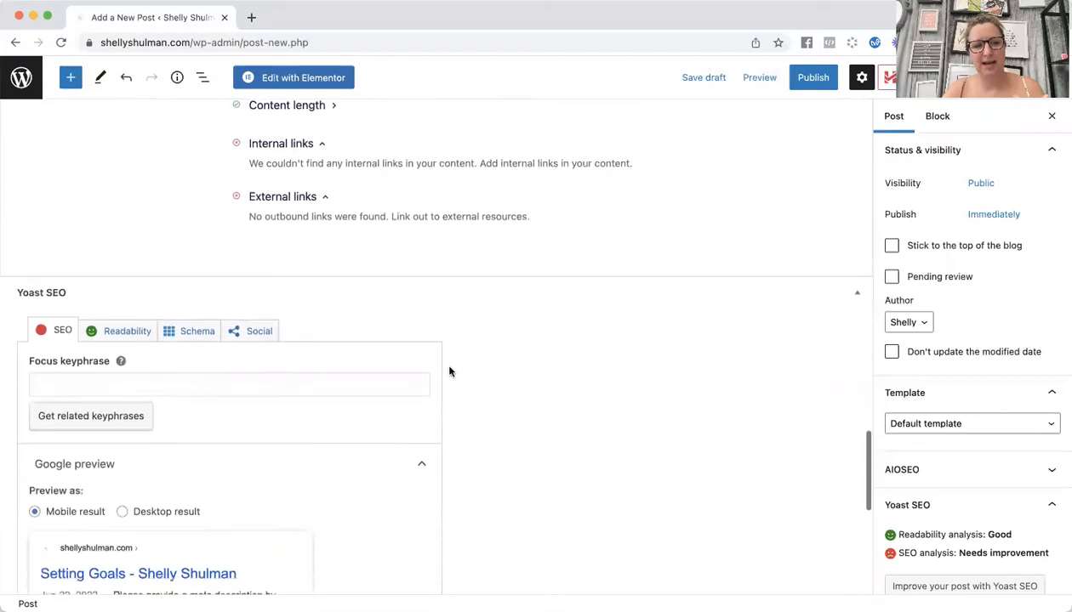
left_click(373, 384)
type("setting goals")
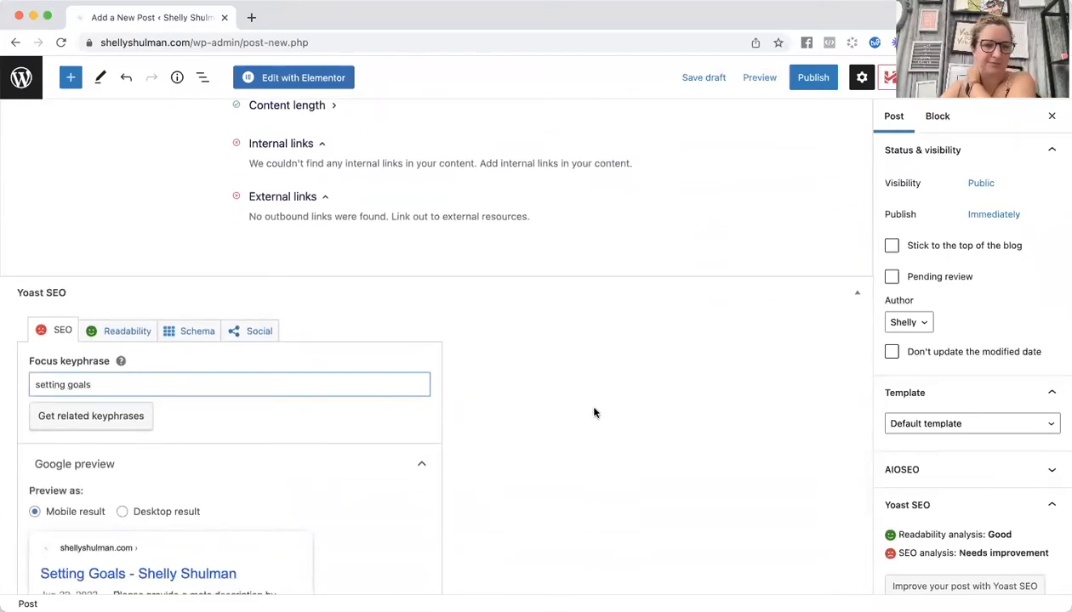
scroll(594, 413, "down", 10)
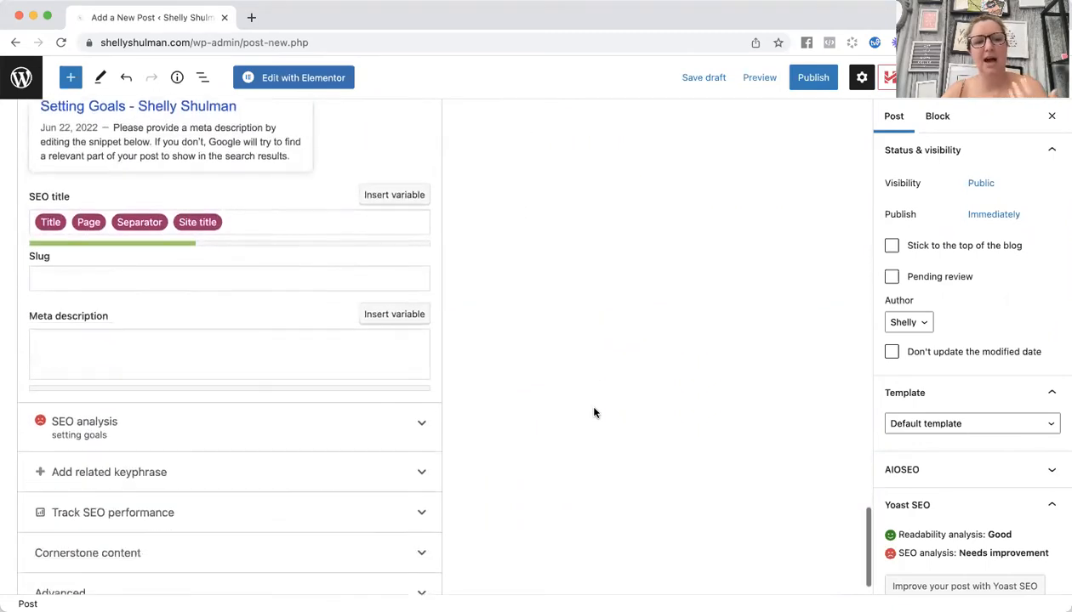
scroll(531, 392, "up", 15)
scroll(529, 392, "up", 2)
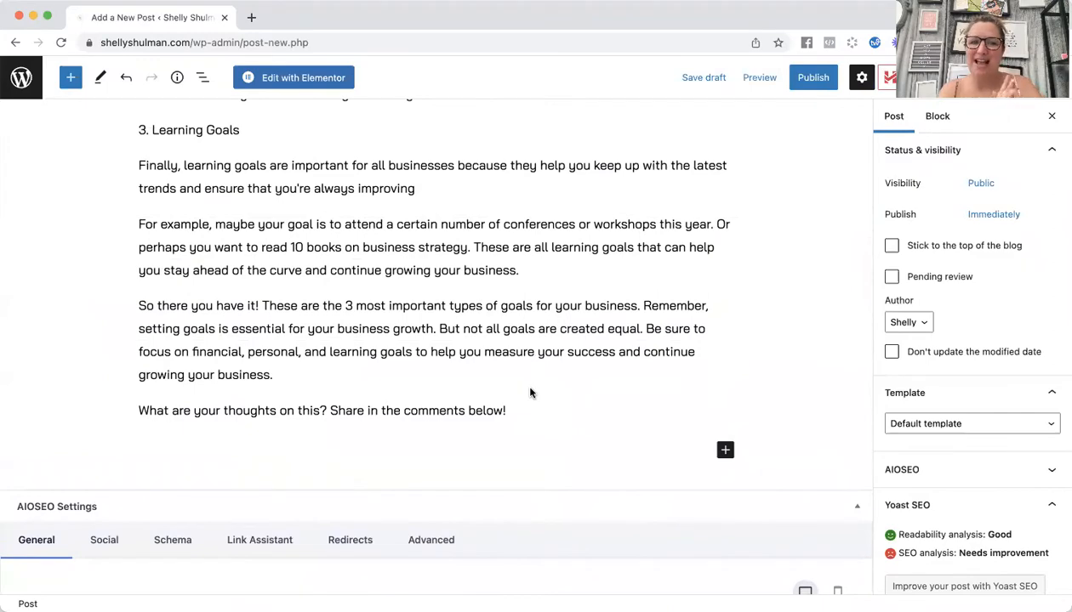
scroll(497, 490, "up", 12)
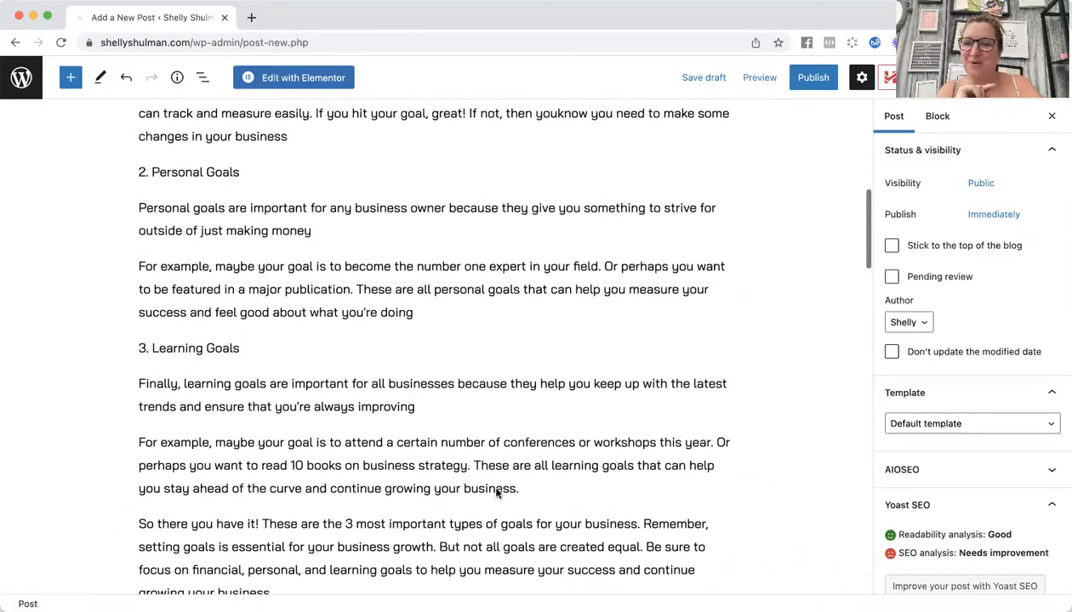
scroll(496, 489, "up", 1)
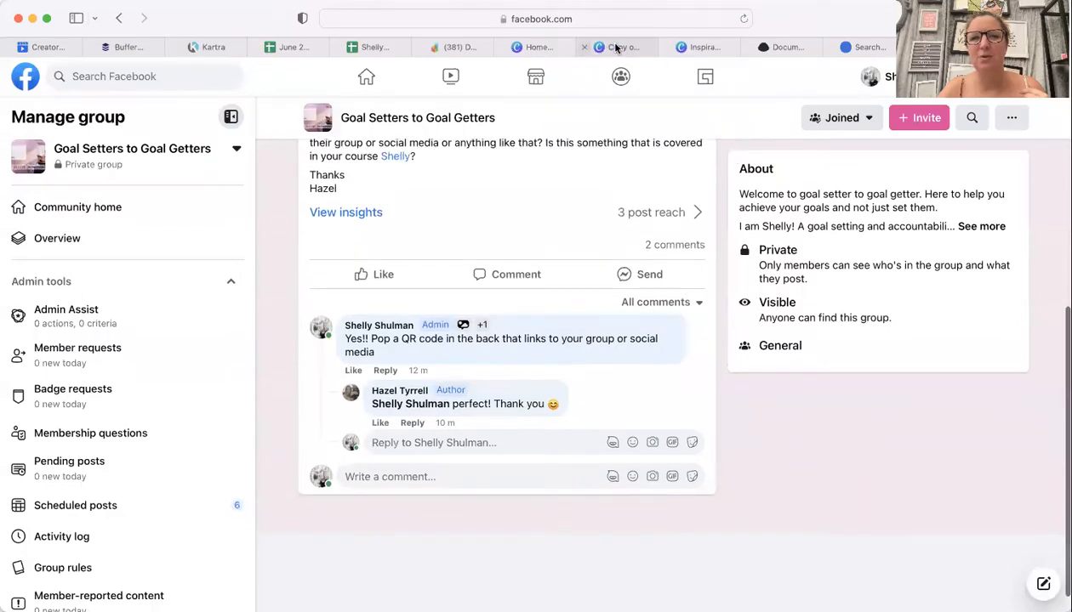
Step: Switch to the Canva design "Copy of nothing is impossible" and look through its pages
left_click(604, 44)
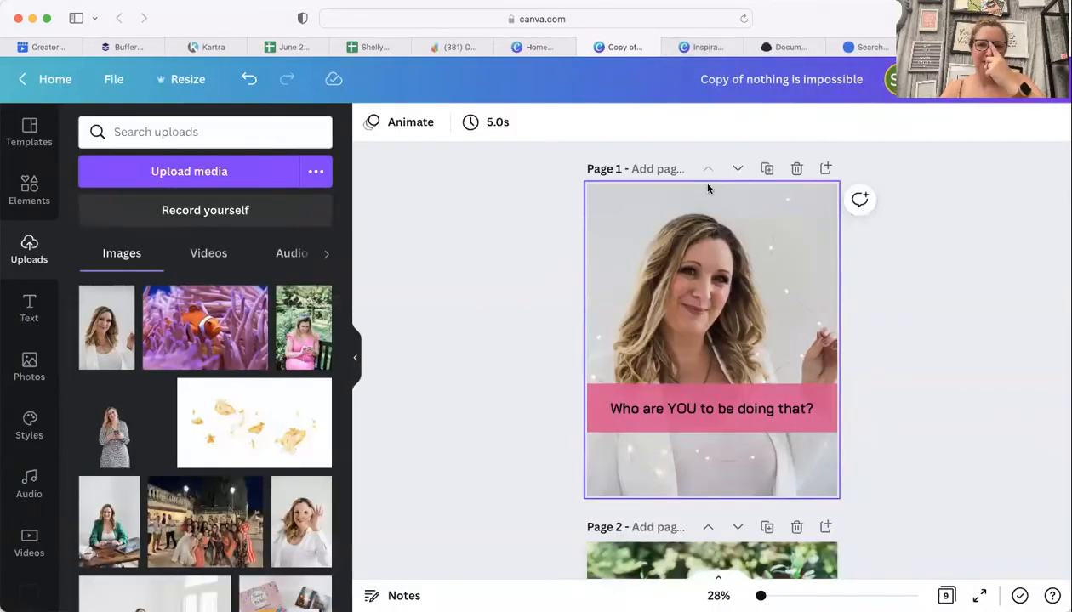
scroll(714, 255, "down", 15)
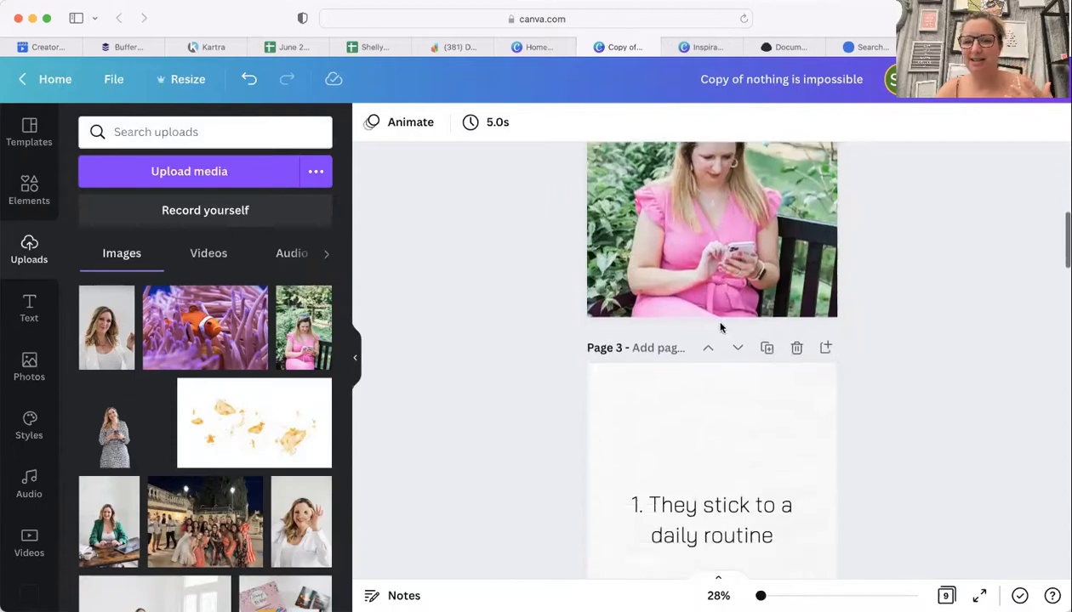
scroll(720, 328, "down", 15)
scroll(721, 328, "up", 6)
scroll(720, 327, "up", 15)
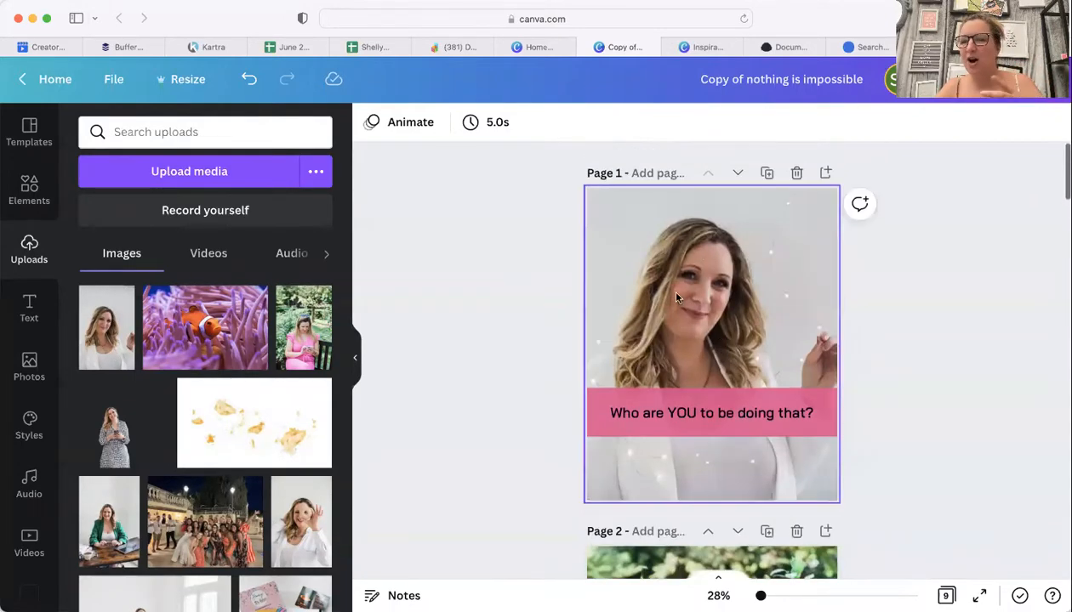
scroll(742, 360, "down", 10)
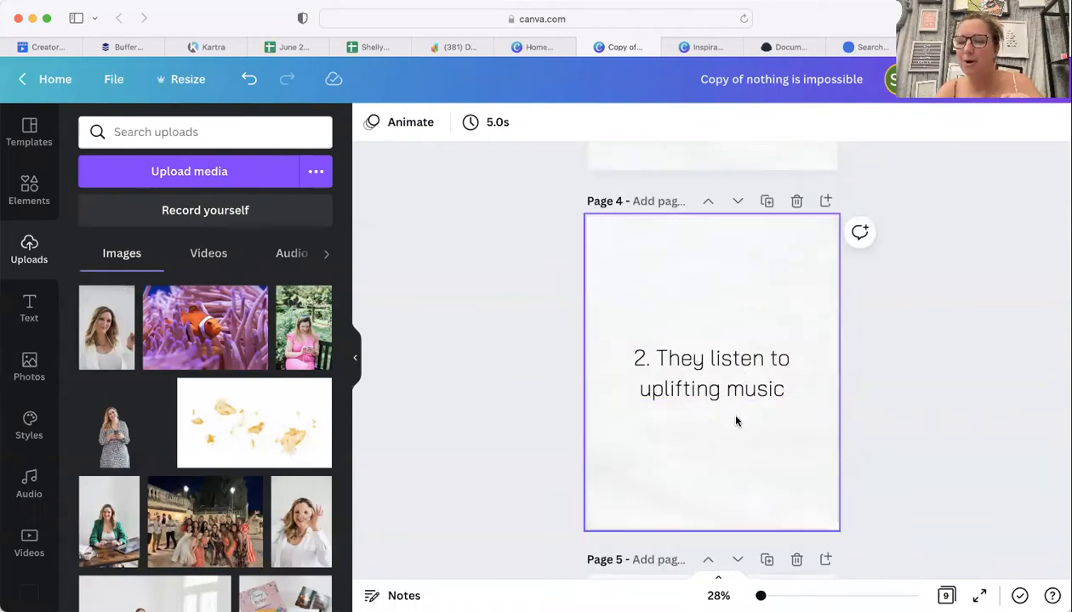
Step: On page 2, change the banner text to "Types of goals you should be setting" and replace the photo with the uploaded city street picture
scroll(737, 421, "up", 10)
left_click(787, 413)
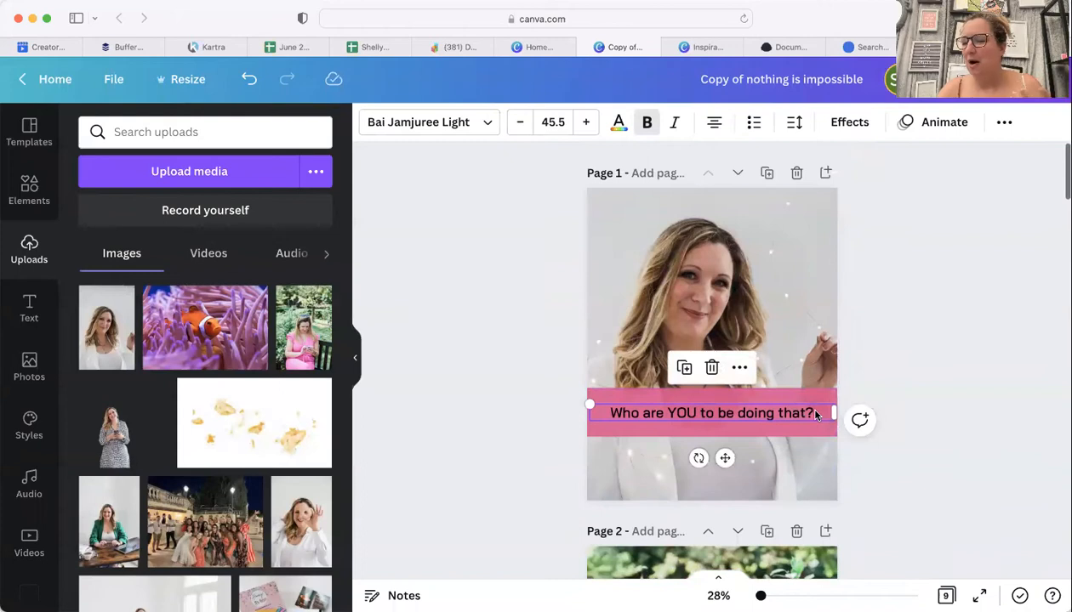
scroll(805, 419, "down", 3)
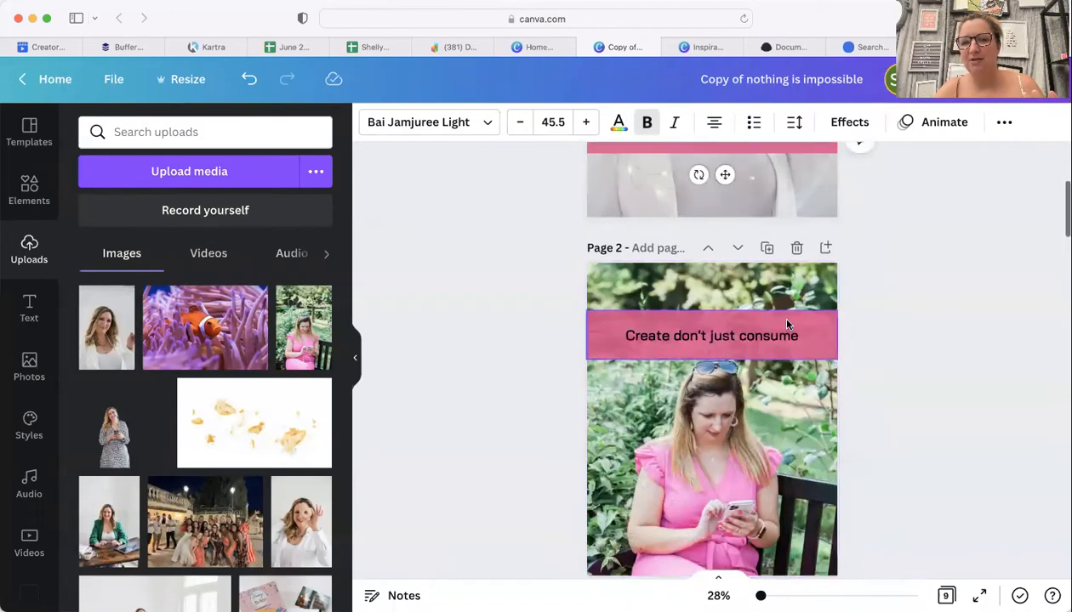
left_click(800, 339)
double_click(801, 342)
type("T")
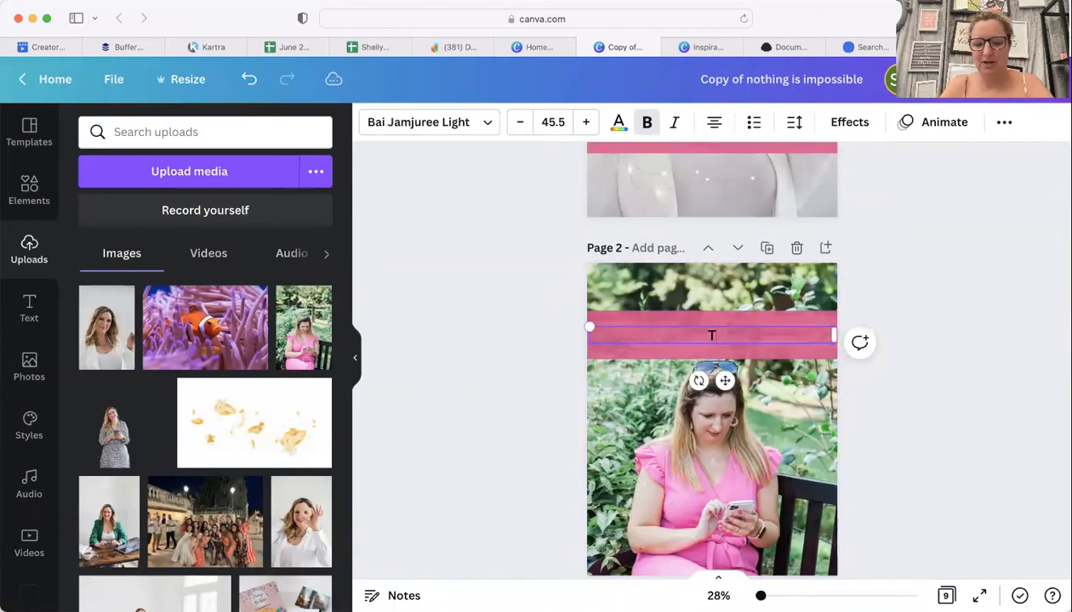
type("ypes of goals ")
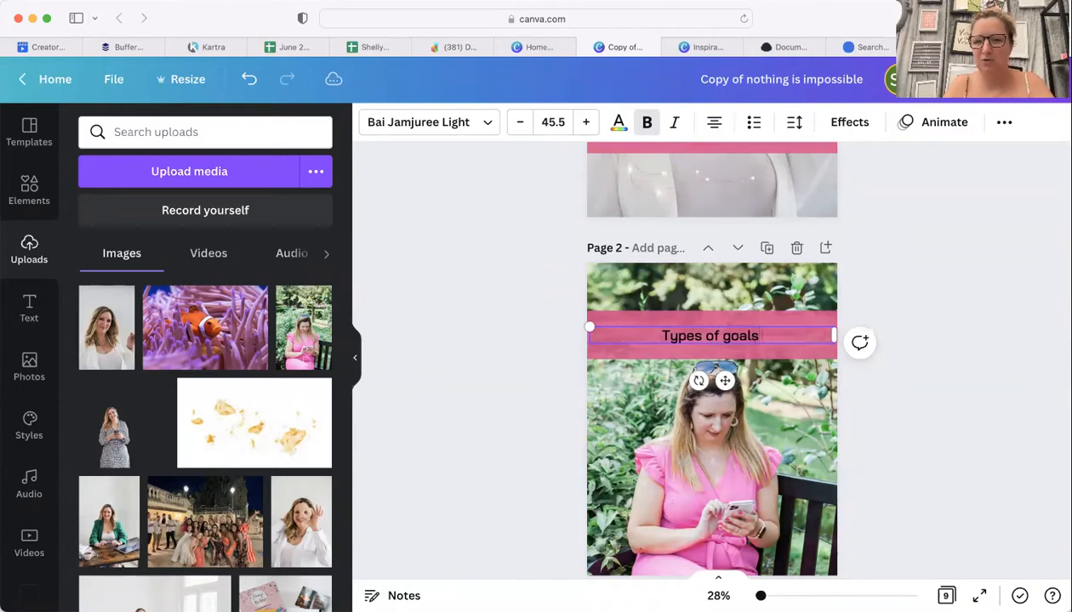
type("you should be setting")
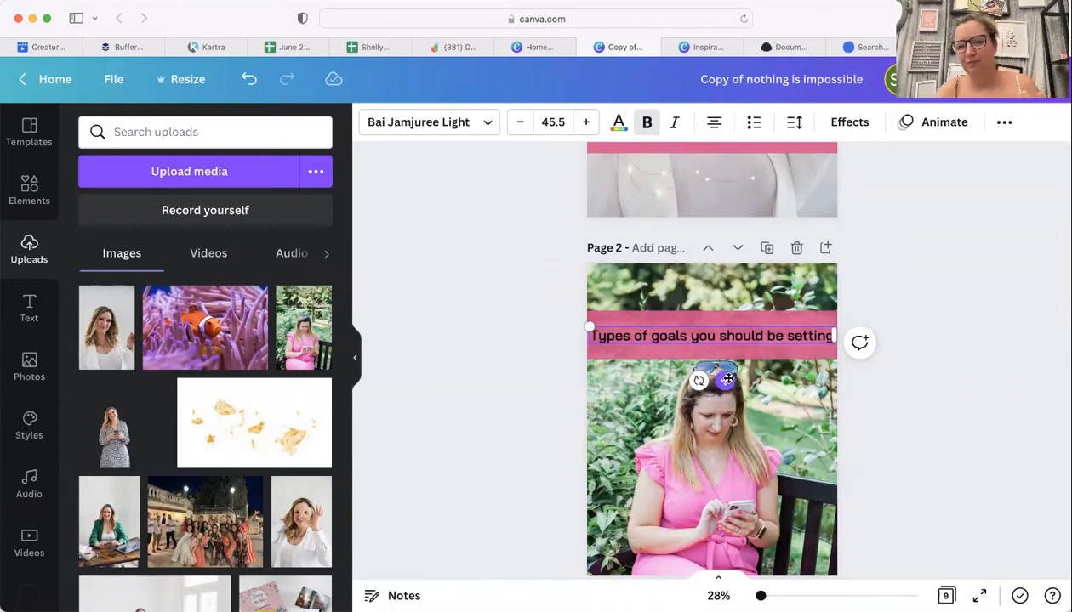
left_click(784, 418)
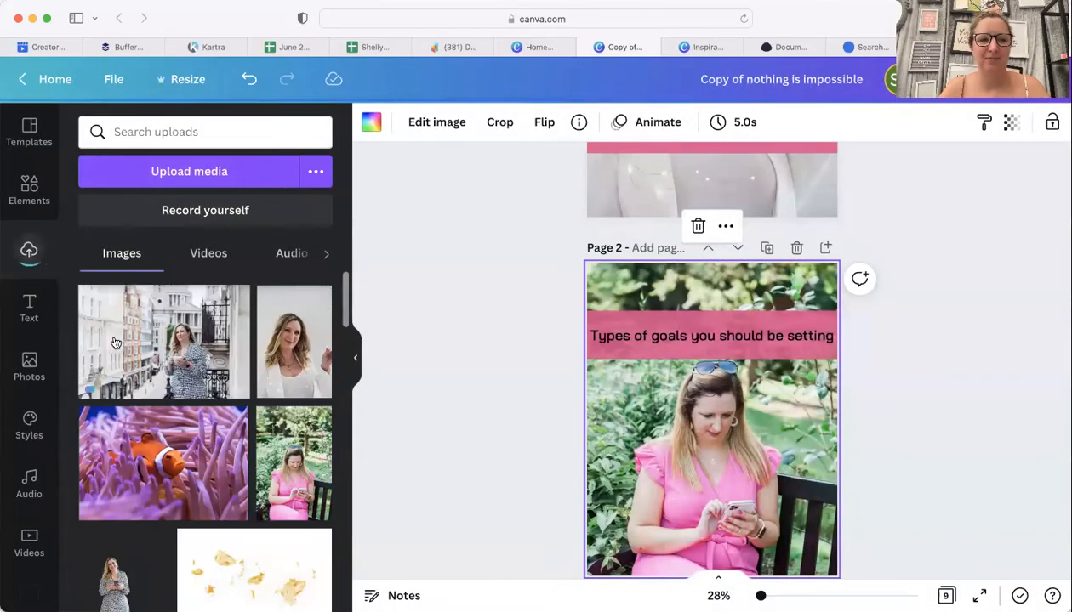
left_click_drag(163, 340, 795, 451)
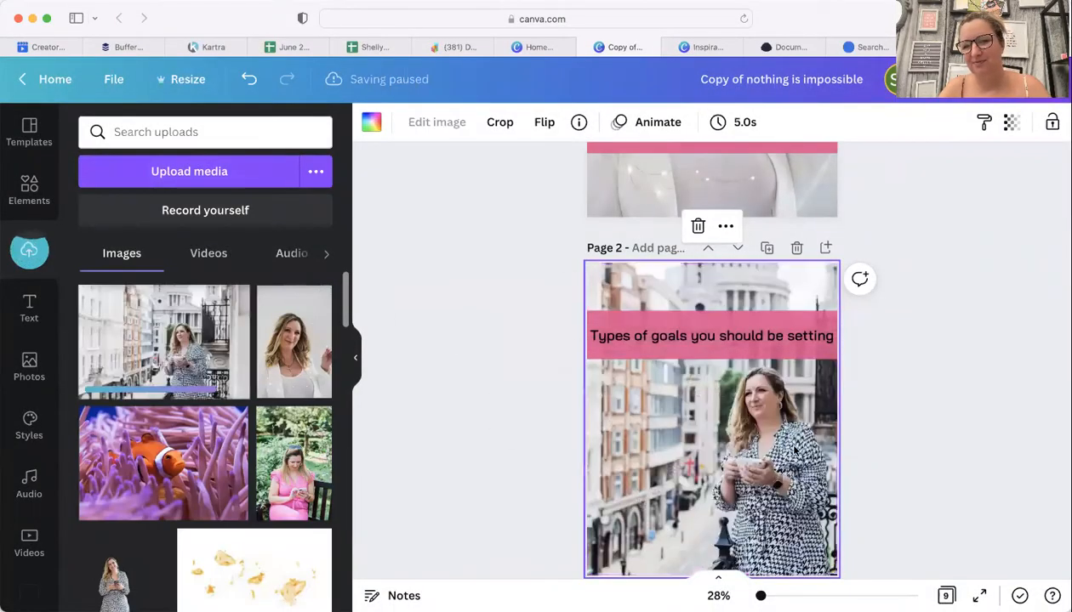
Step: Replace the page 3 text with the heading "1. Financial Goals" copied from the Jasper document and move it slightly lower on the page
scroll(954, 434, "down", 6)
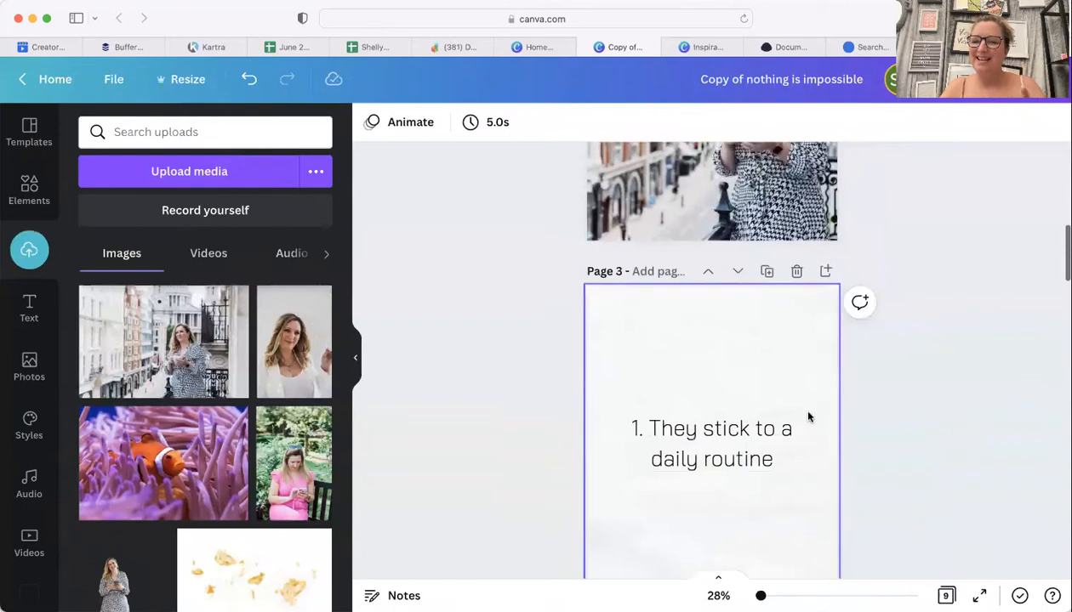
left_click(794, 456)
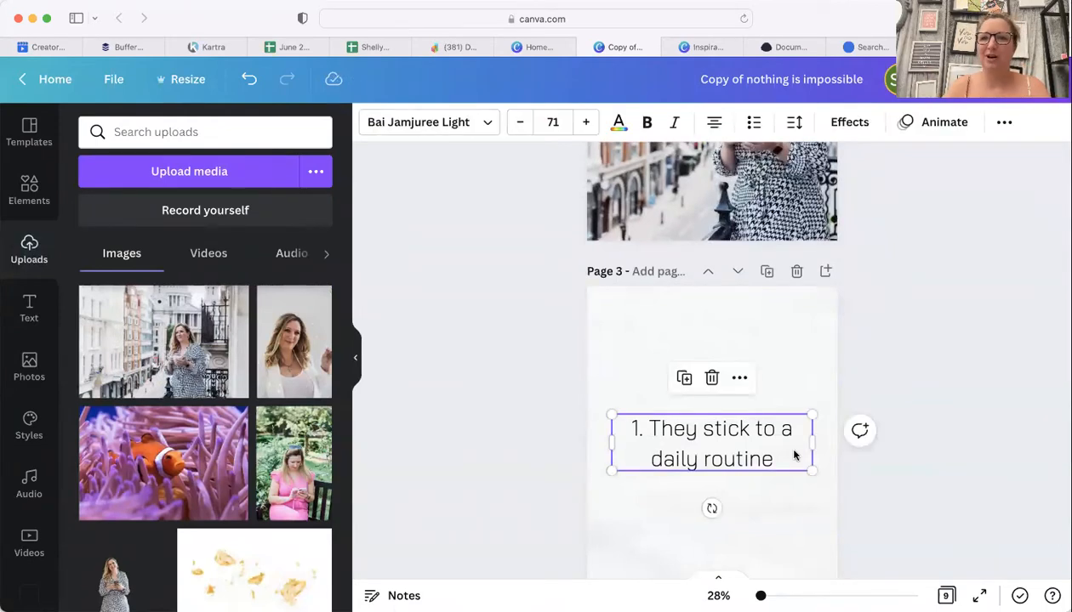
left_click(772, 47)
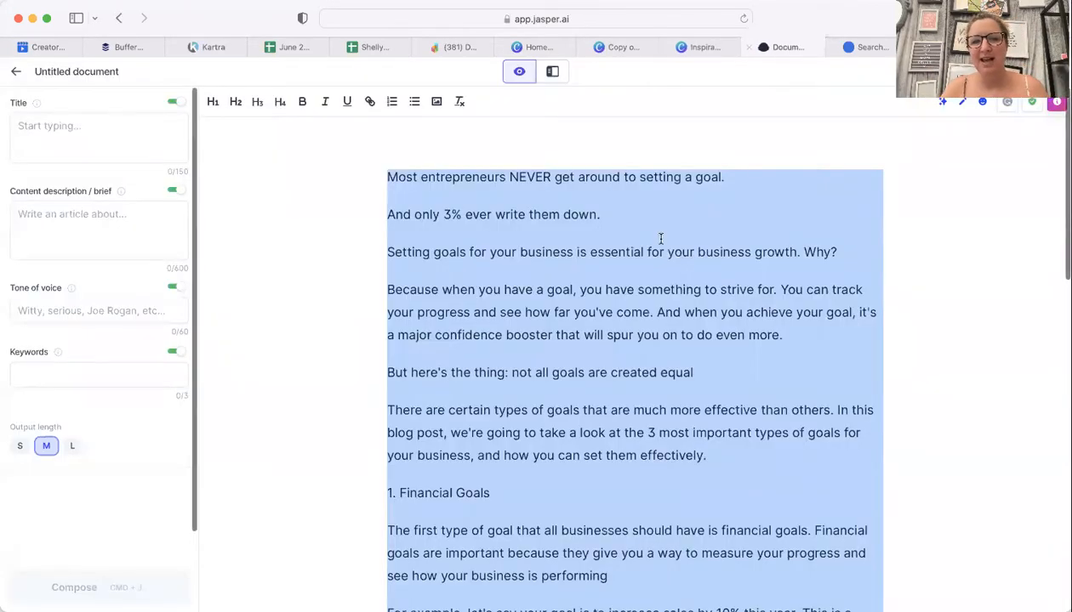
left_click(550, 312)
left_click_drag(502, 493, 376, 493)
key("cmd+c")
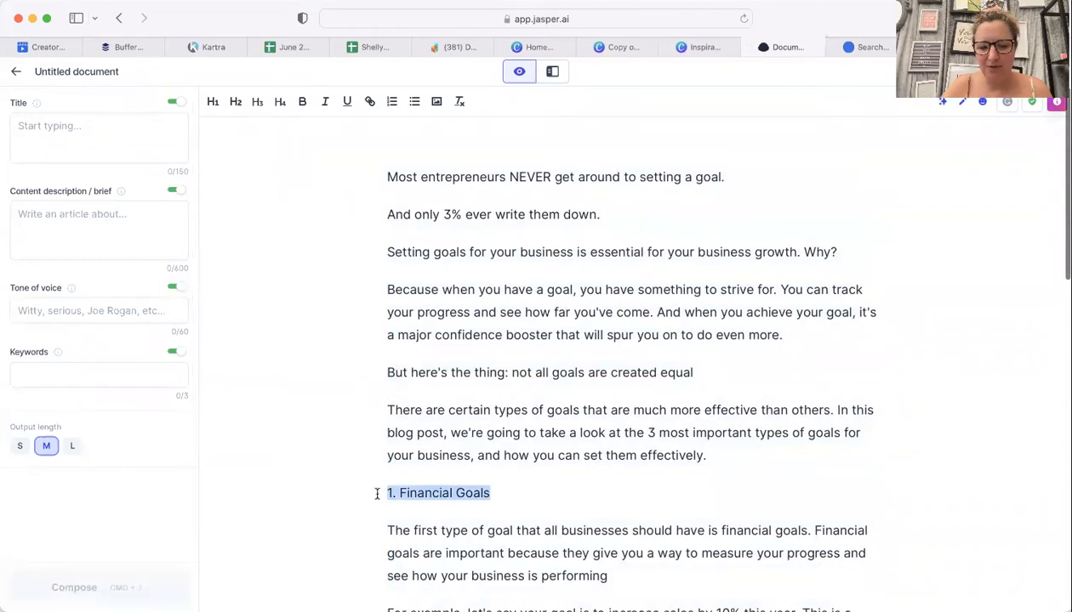
left_click(625, 46)
double_click(785, 457)
triple_click(785, 456)
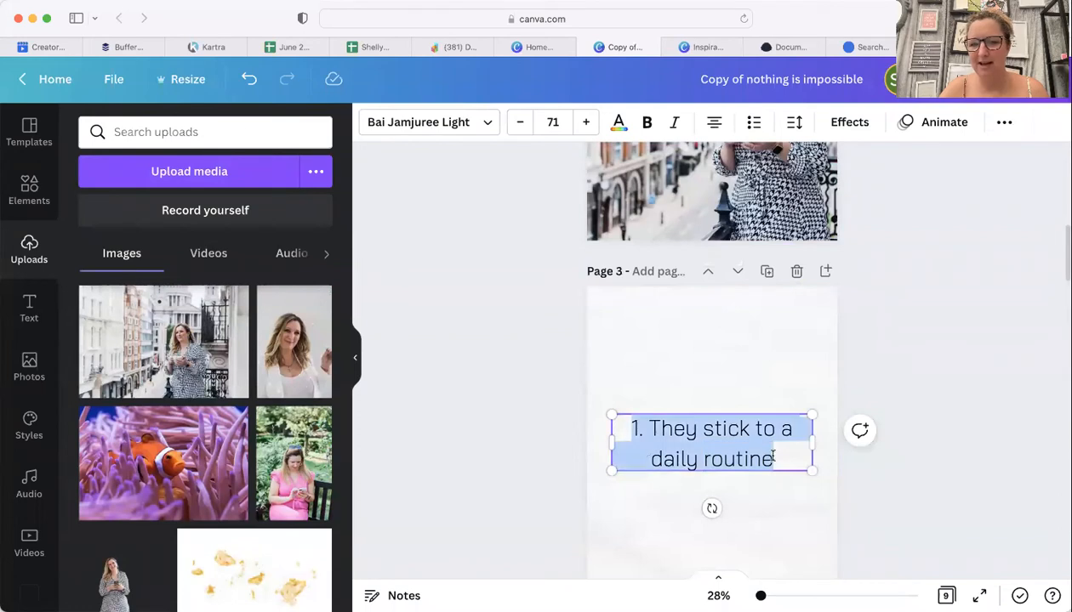
key("cmd+v")
left_click_drag(724, 477, 726, 491)
Step: Replace the page 4 text with the heading "2. Personal Goals" copied from the Jasper document and move it slightly lower
scroll(746, 507, "down", 1)
scroll(747, 508, "down", 5)
left_click(795, 473)
double_click(795, 474)
triple_click(795, 474)
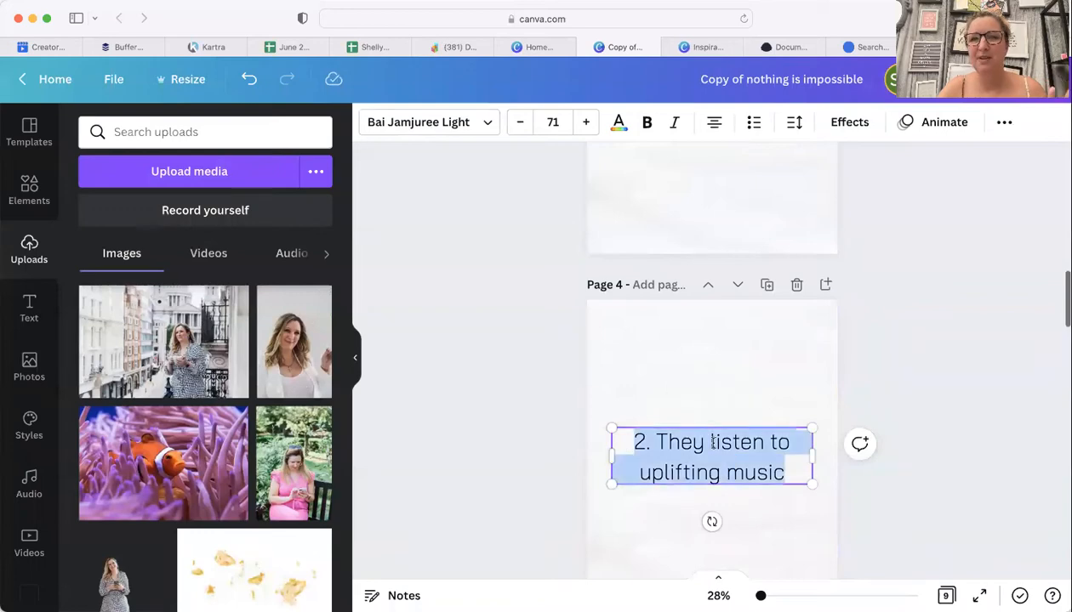
left_click(787, 47)
scroll(494, 471, "down", 5)
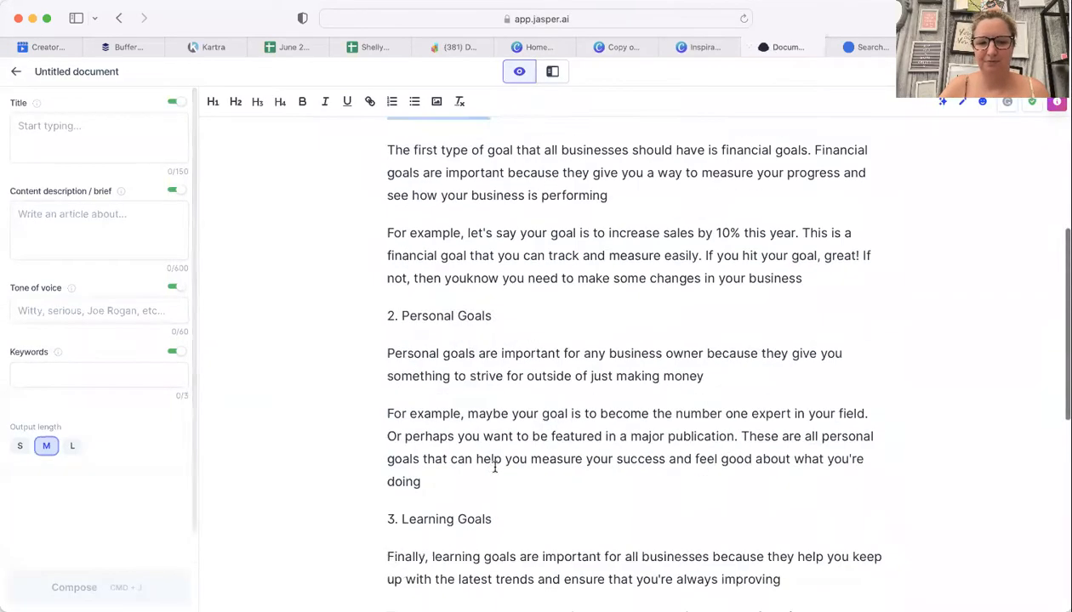
left_click_drag(493, 303, 384, 302)
key("super+c")
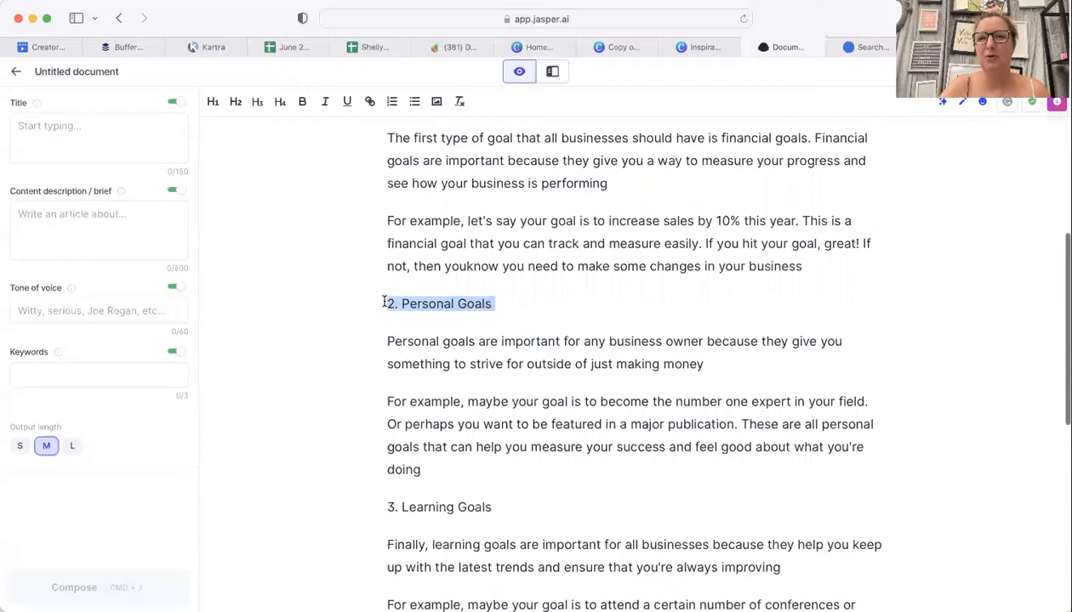
left_click(713, 47)
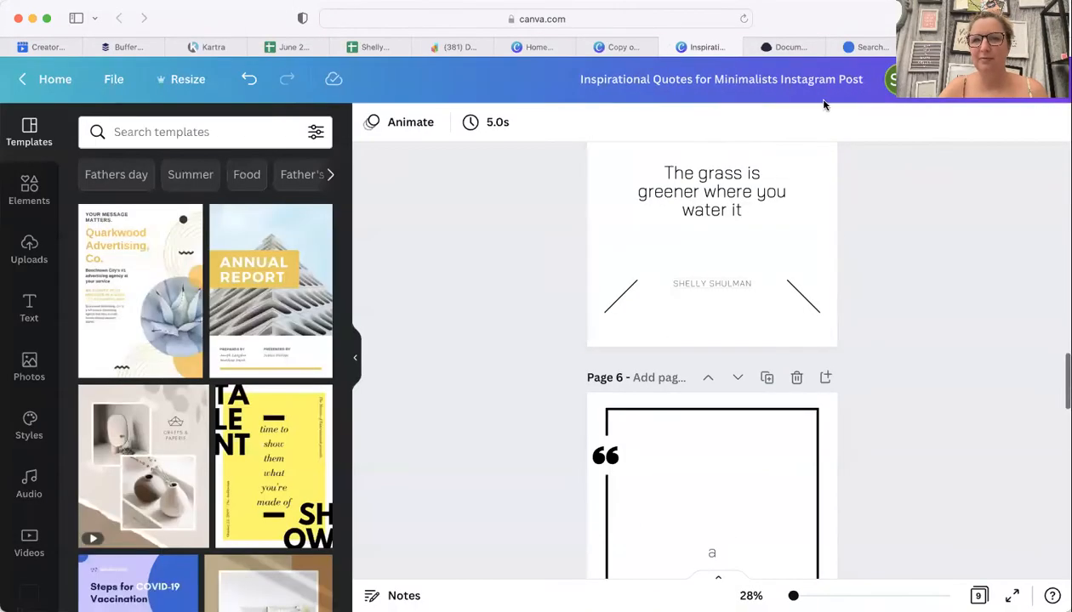
left_click(610, 44)
key("super+v")
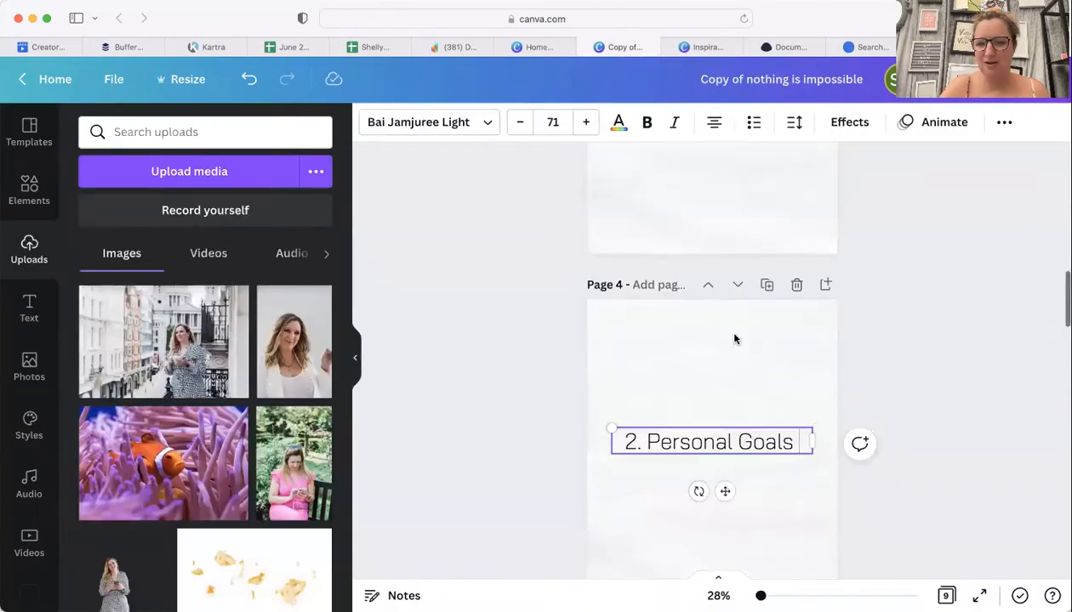
left_click_drag(725, 491, 730, 511)
Step: Replace the page 5 text with the heading "3. Learning Goals" copied from the Jasper document and move it slightly lower
scroll(733, 457, "down", 10)
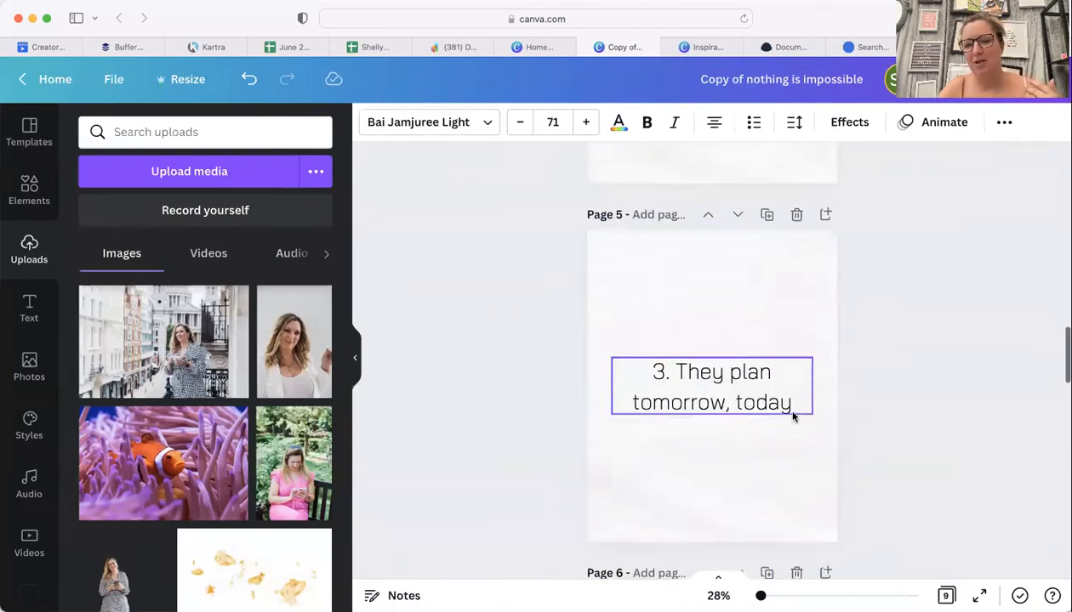
left_click(793, 416)
left_click(784, 47)
left_click_drag(510, 507, 368, 510)
key("super+c")
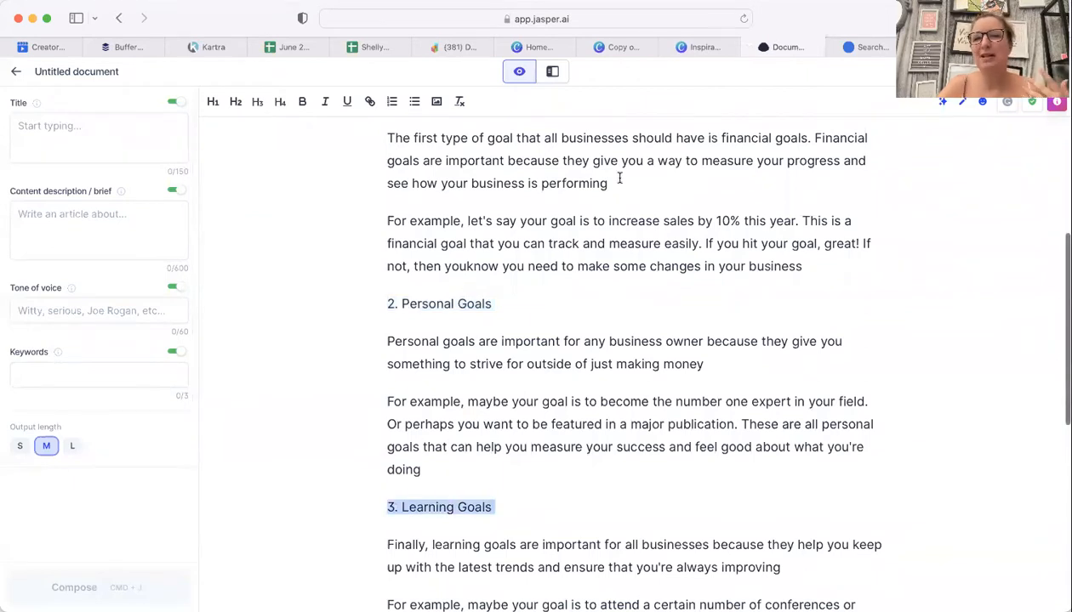
left_click(708, 47)
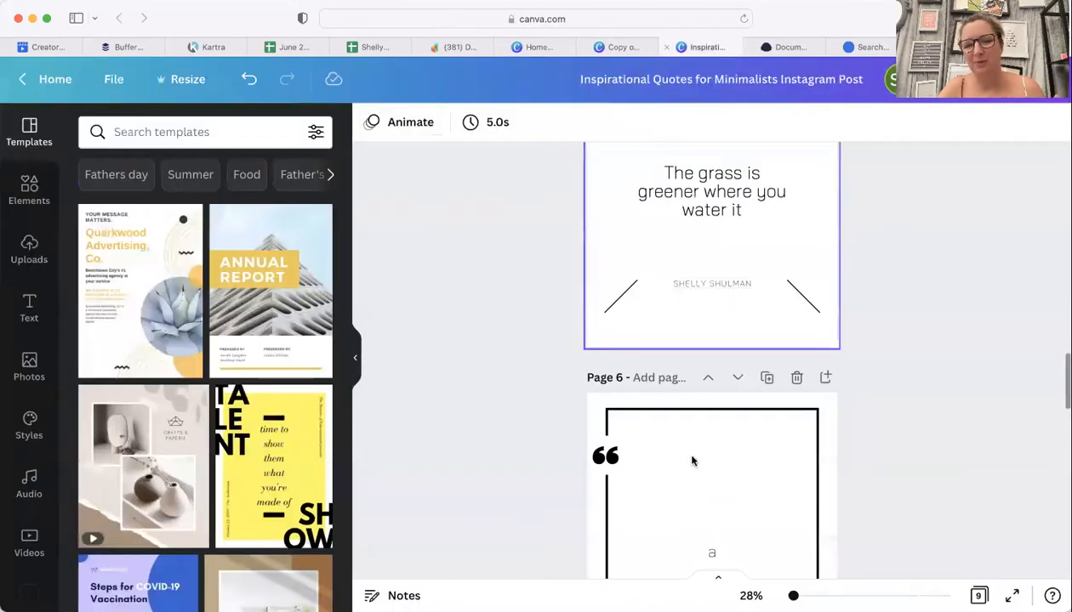
left_click(634, 44)
double_click(787, 402)
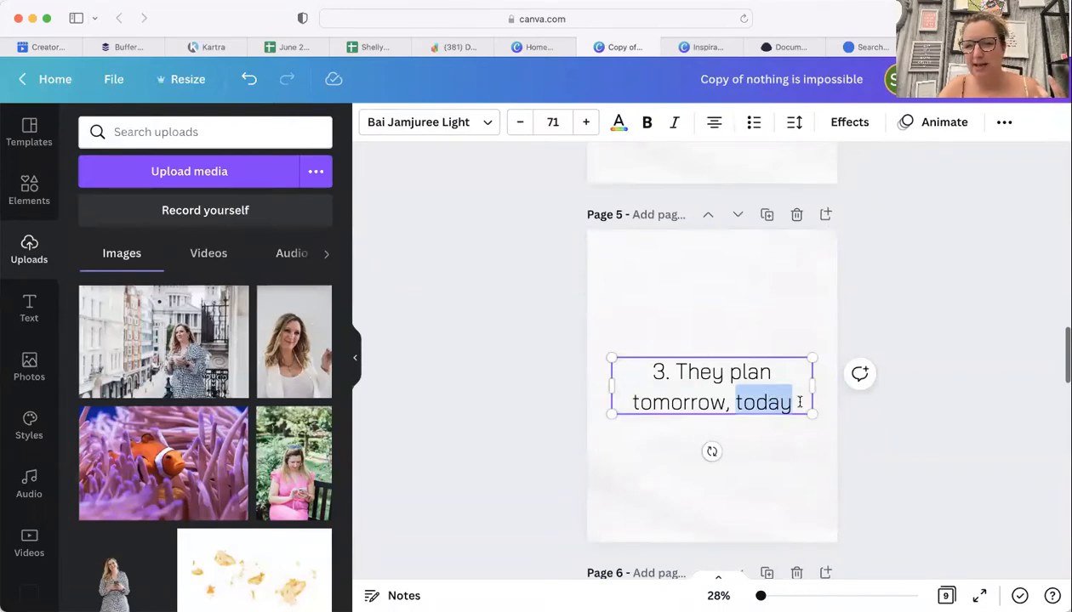
left_click_drag(799, 402, 671, 361)
key("BackSpace")
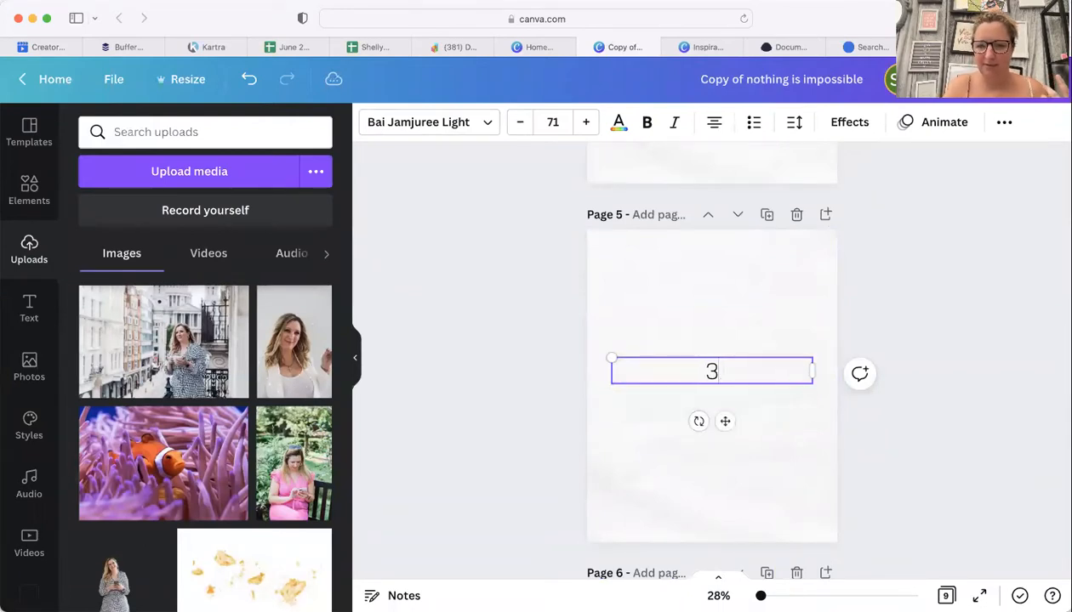
key("super+v")
left_click_drag(724, 421, 724, 458)
Step: Check the remaining pages, then set up a PNG download of the design with pages 2–5 selected instead of page 1
scroll(725, 459, "down", 5)
scroll(738, 473, "down", 10)
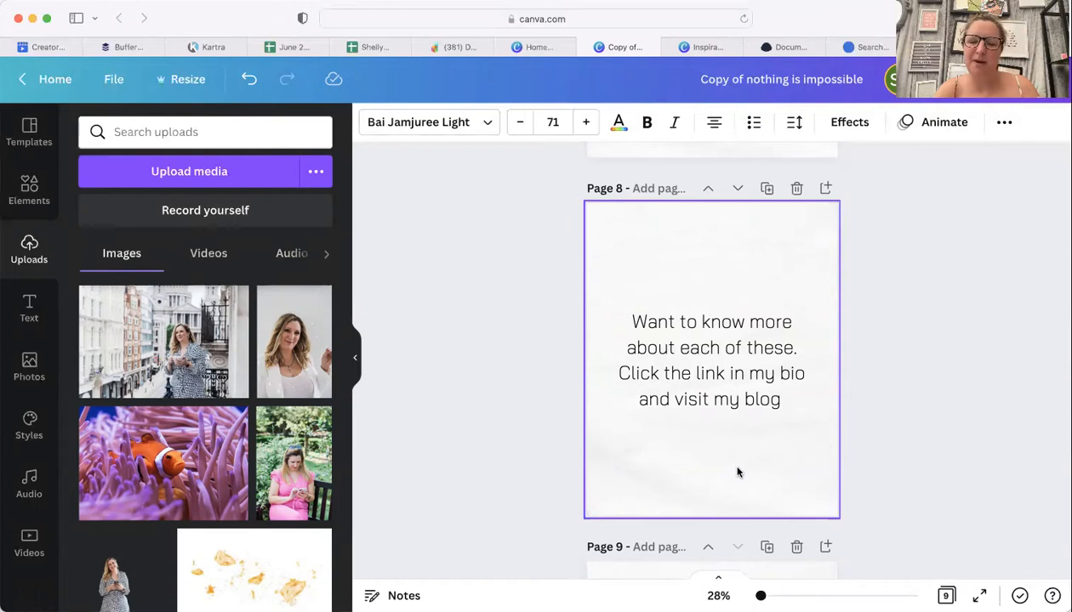
scroll(737, 473, "down", 5)
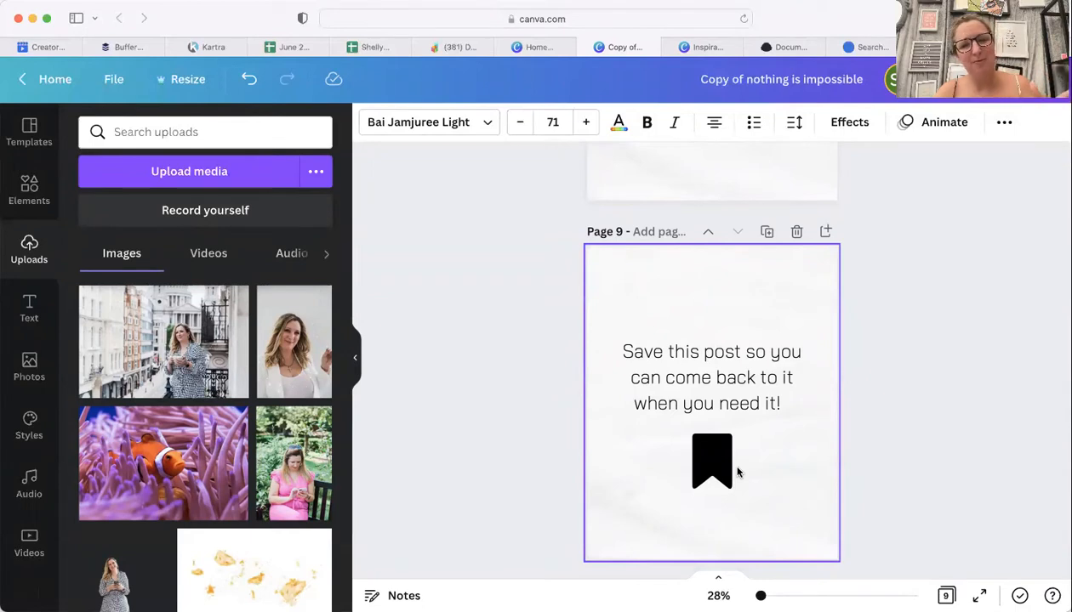
scroll(698, 416, "up", 1)
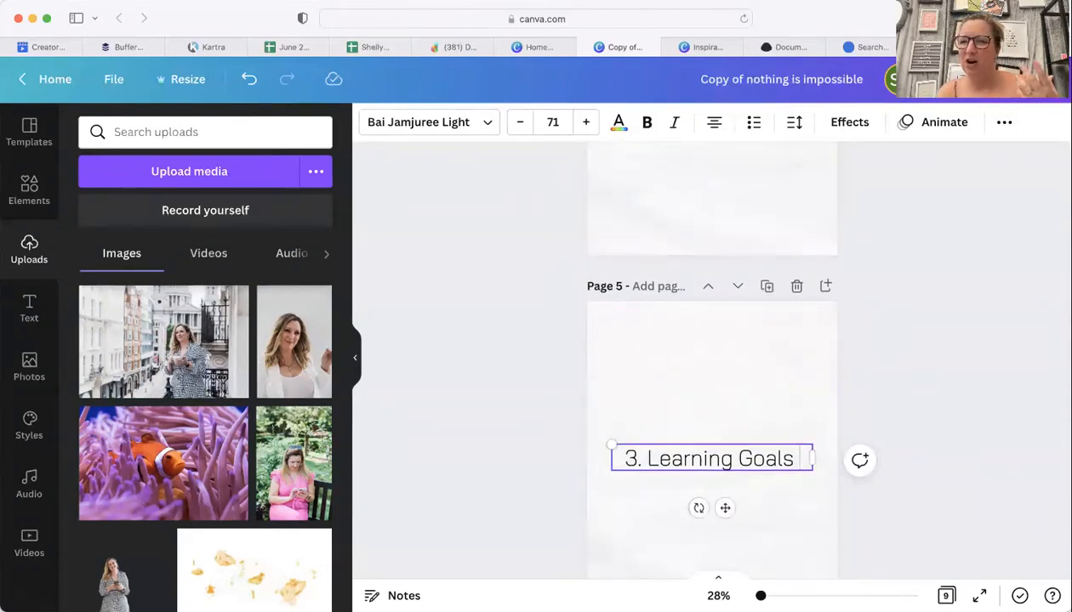
left_click(1025, 79)
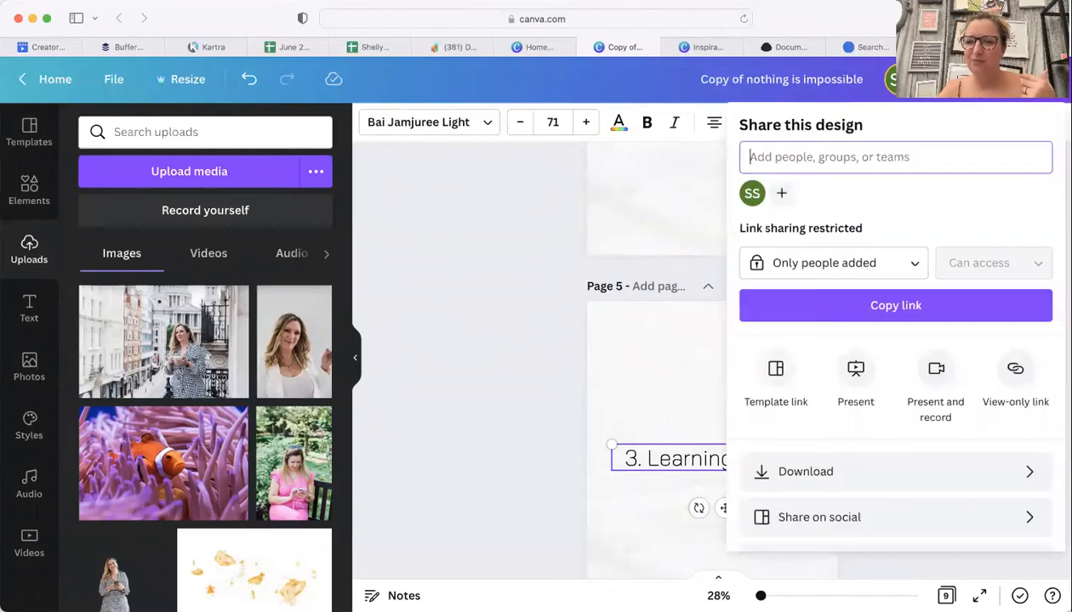
left_click(839, 474)
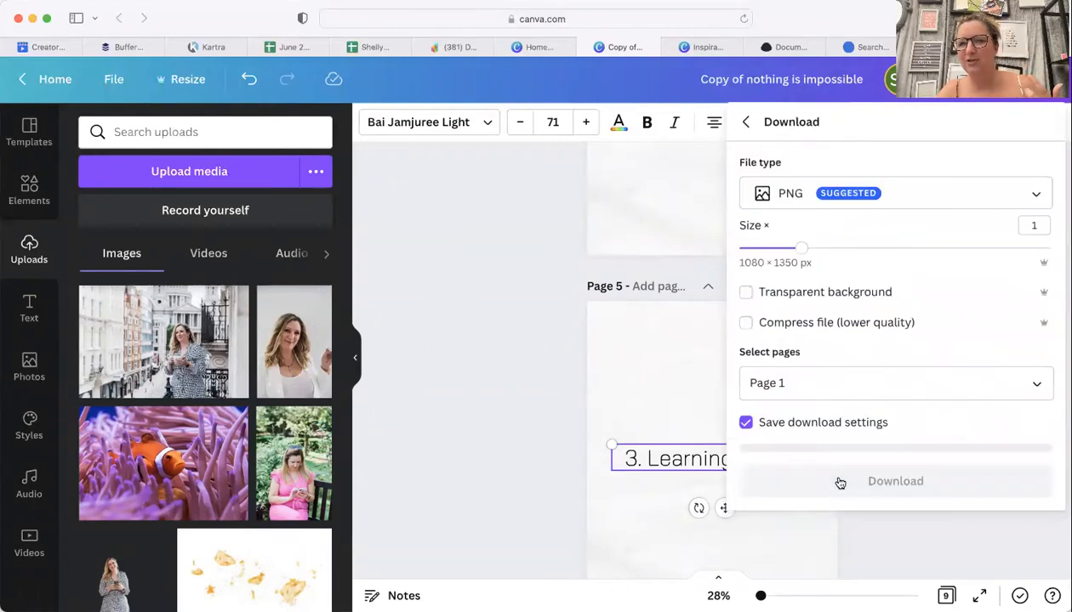
left_click(1031, 382)
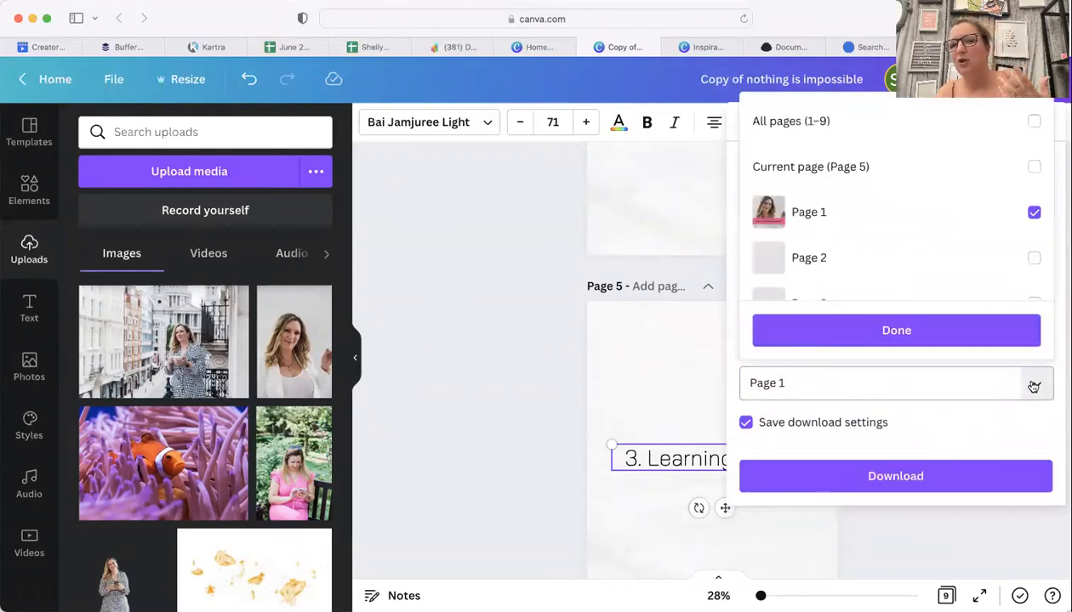
left_click(1033, 213)
left_click(1033, 258)
scroll(1035, 253, "down", 3)
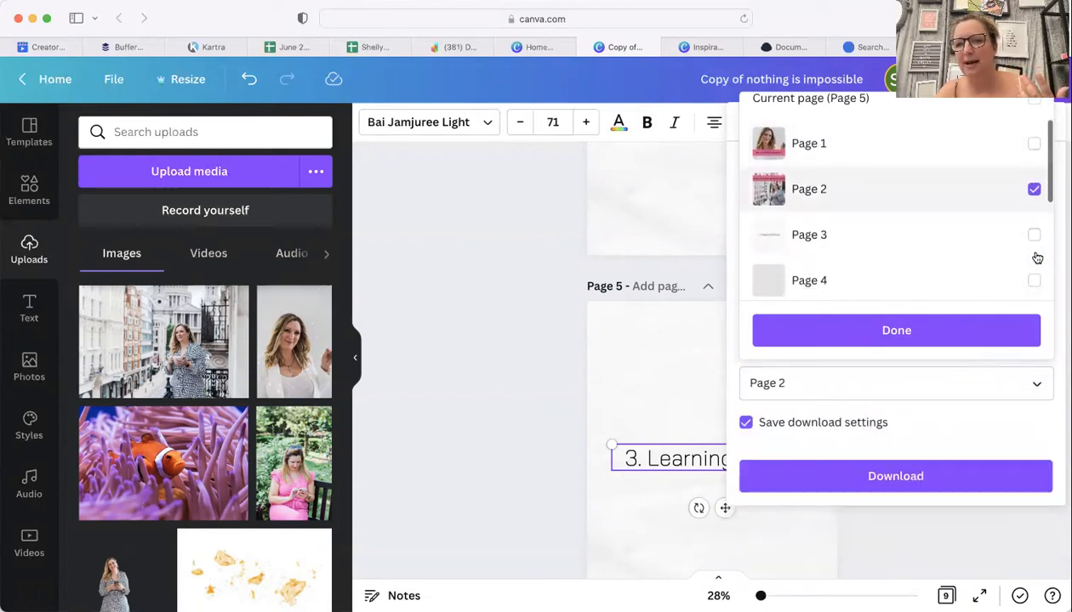
left_click(1033, 204)
left_click(1033, 248)
left_click(1034, 288)
Step: Add pages 8 and 9 to the download selection and download the selected pages
scroll(1035, 284, "down", 5)
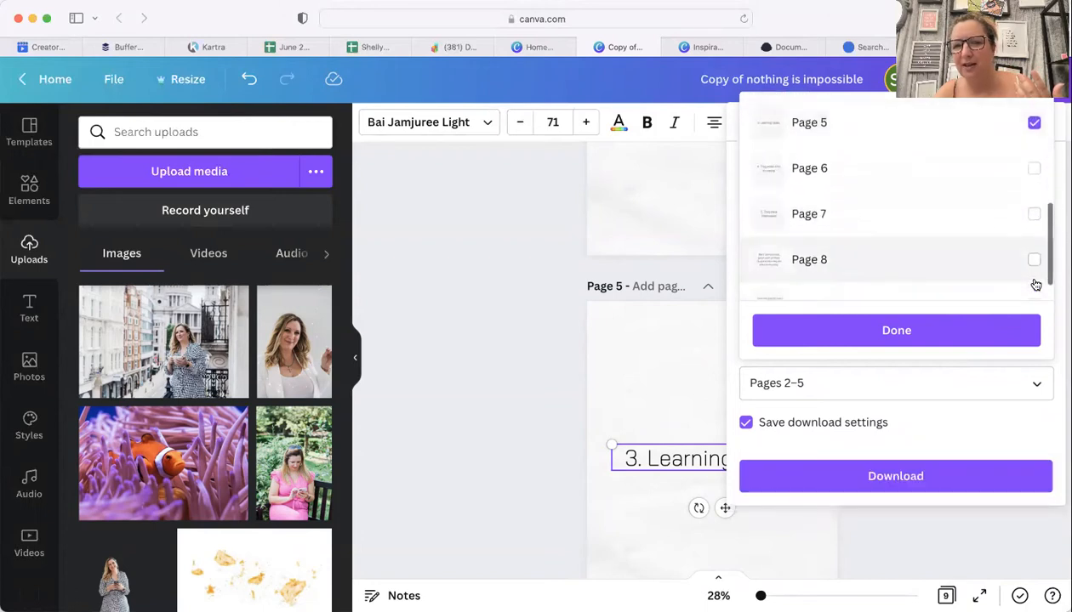
scroll(1035, 278, "down", 1)
left_click(1034, 224)
left_click(1033, 271)
left_click(966, 331)
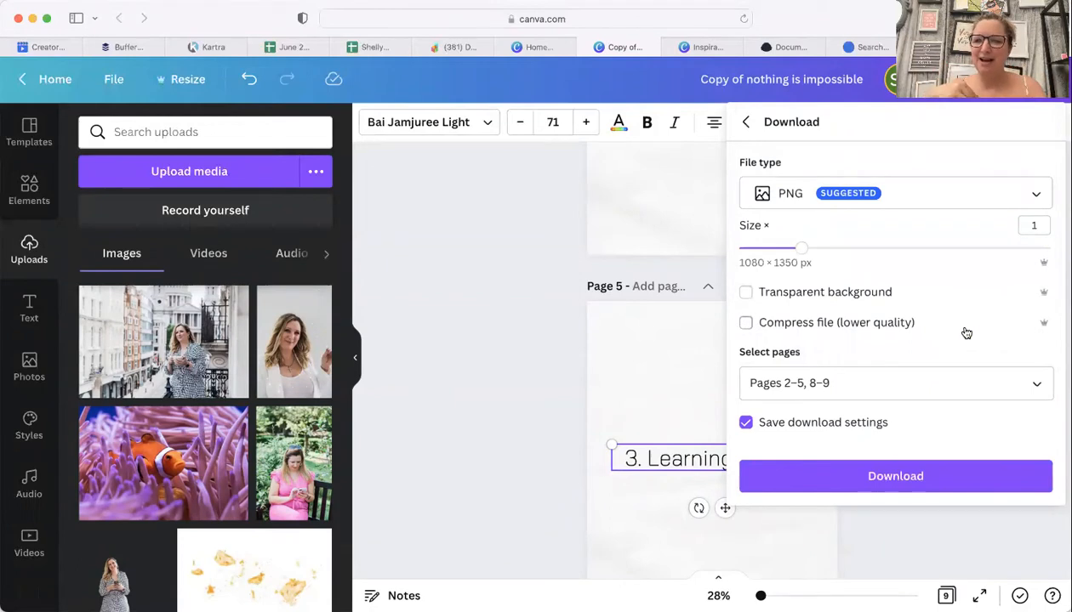
left_click(884, 483)
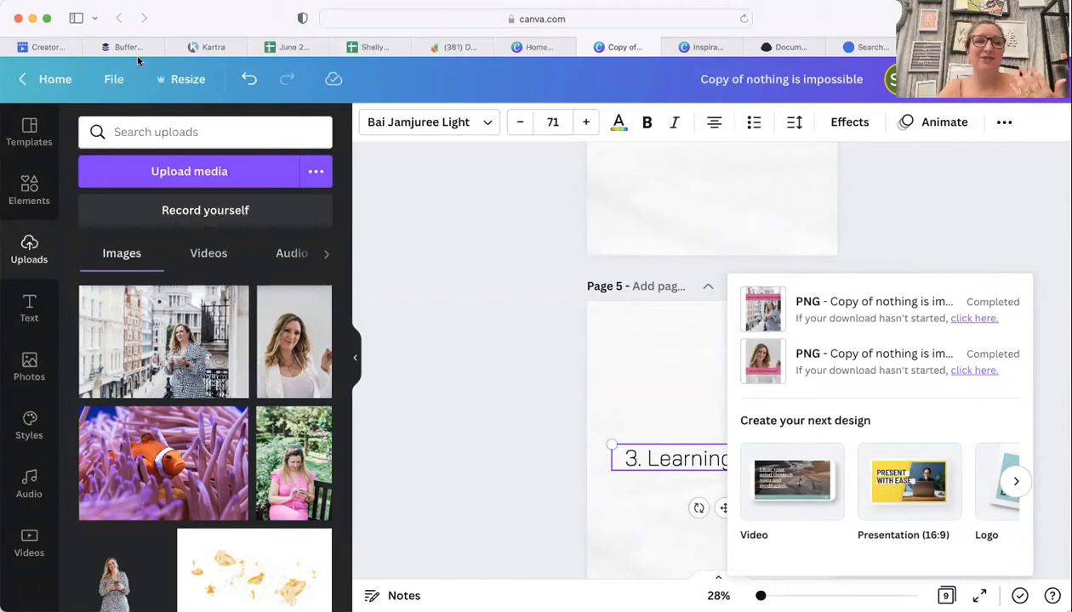
Step: Switch to Creator Studio and start a new Facebook post for the Goal Setting and Accountability Coach page
left_click(41, 45)
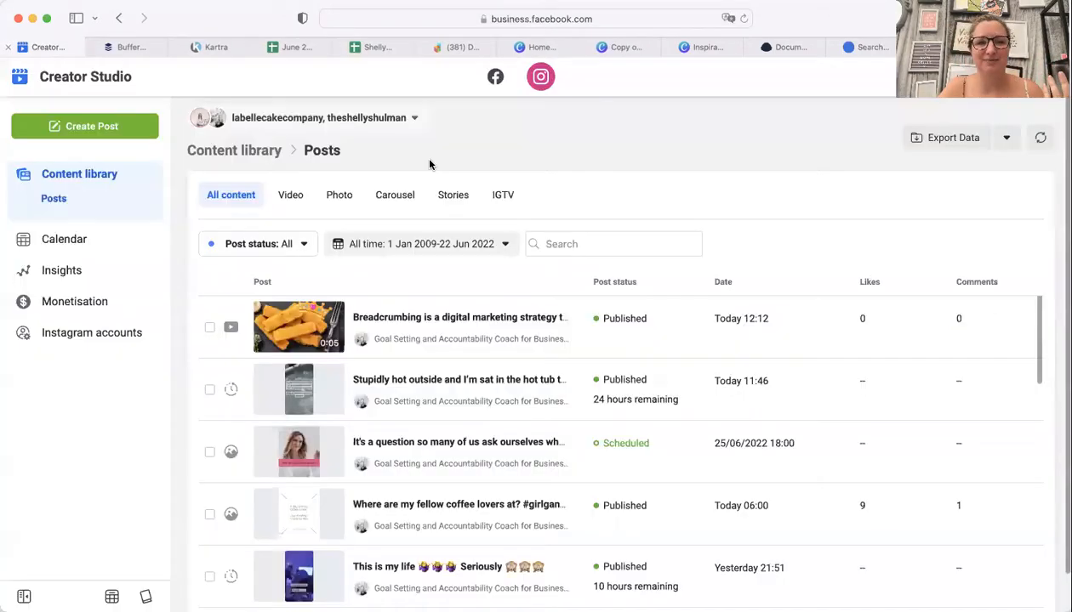
left_click(493, 78)
left_click(102, 125)
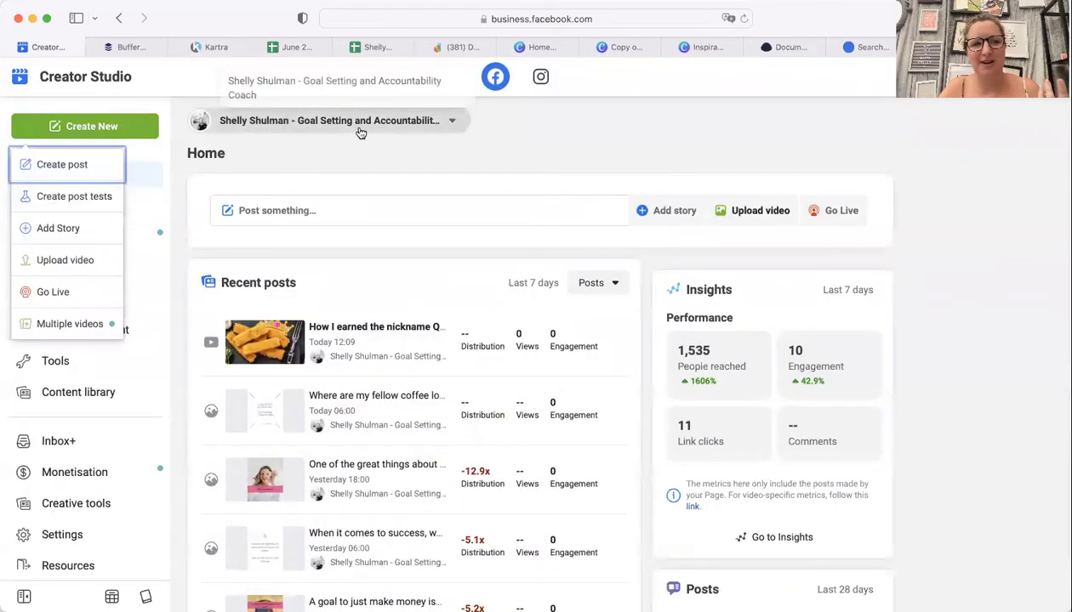
left_click(109, 163)
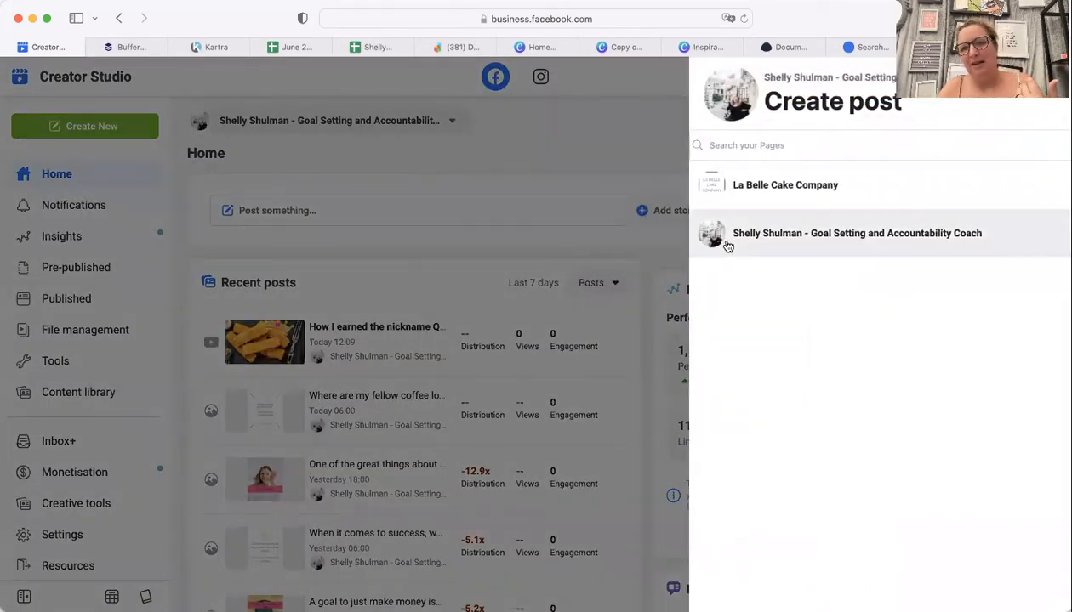
left_click(727, 247)
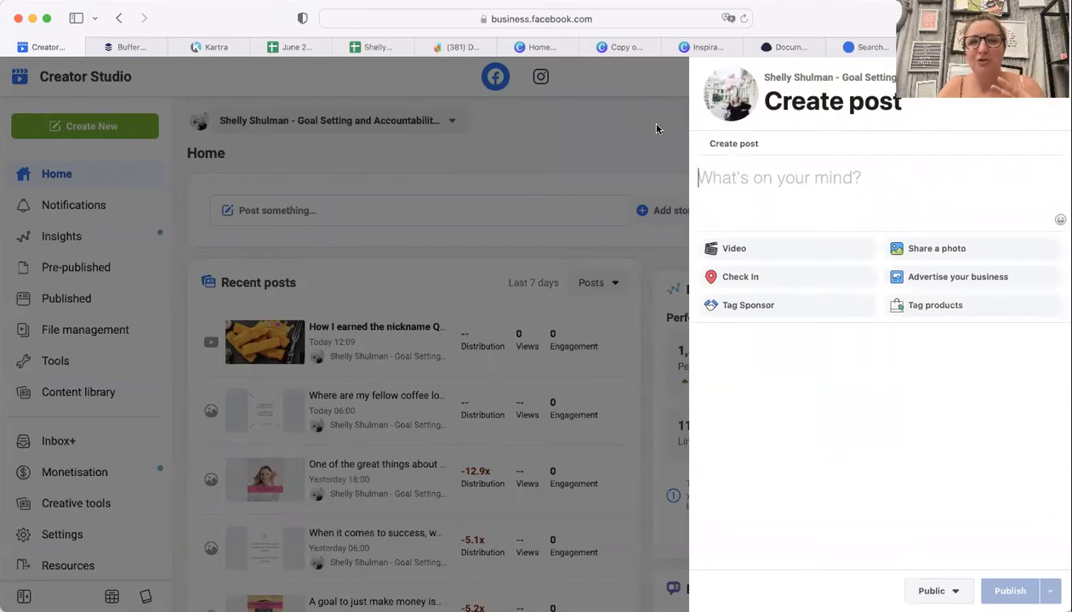
Step: Copy the introduction above "1. Financial Goals" from the Jasper document and paste it as the Facebook post's text
left_click(799, 46)
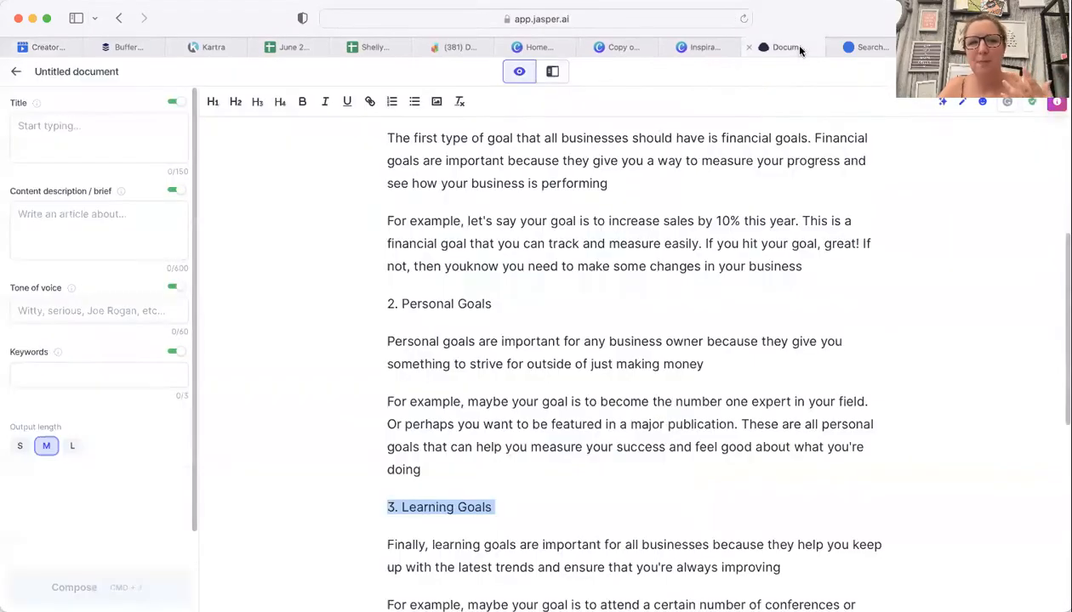
scroll(462, 203, "up", 5)
left_click_drag(389, 177, 741, 473)
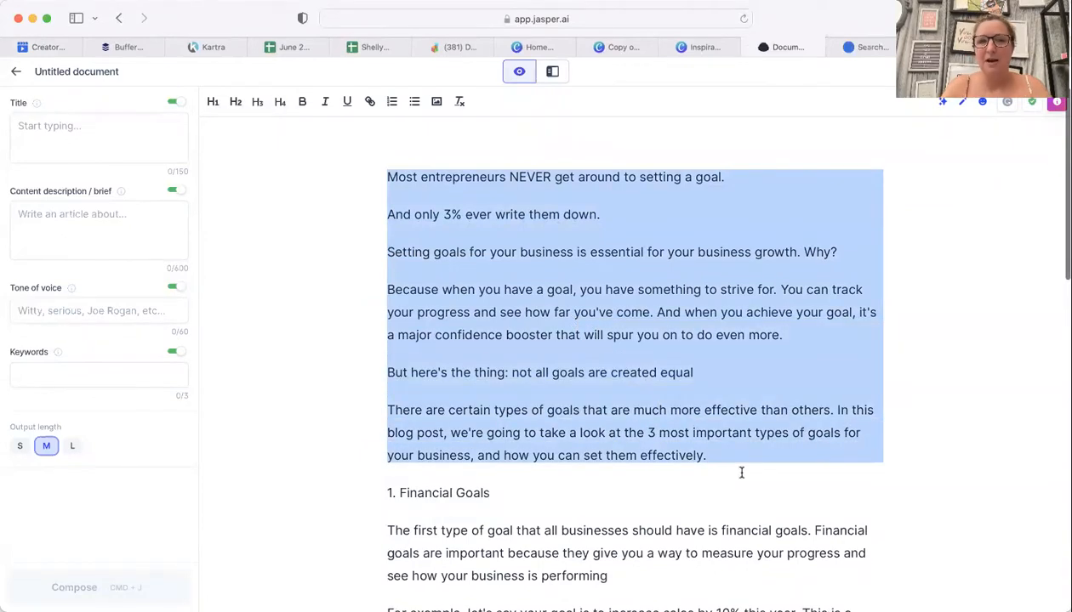
key("super+c")
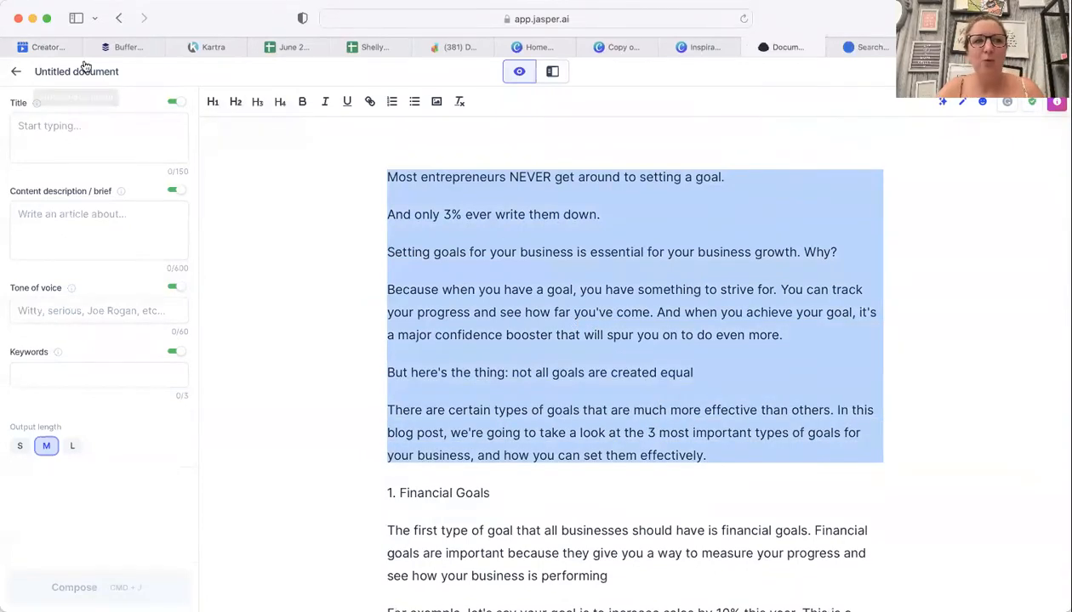
left_click(47, 47)
key("super+v")
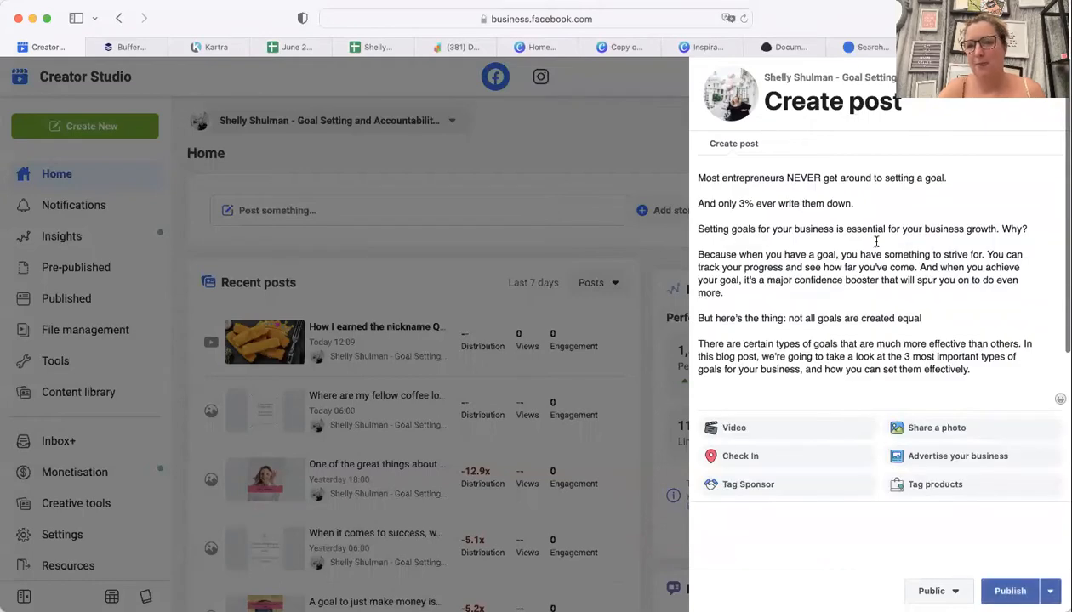
Step: Attach the "Types of goals you should be setting" cover image and add the setting-goals blog link below the post text
left_click(926, 431)
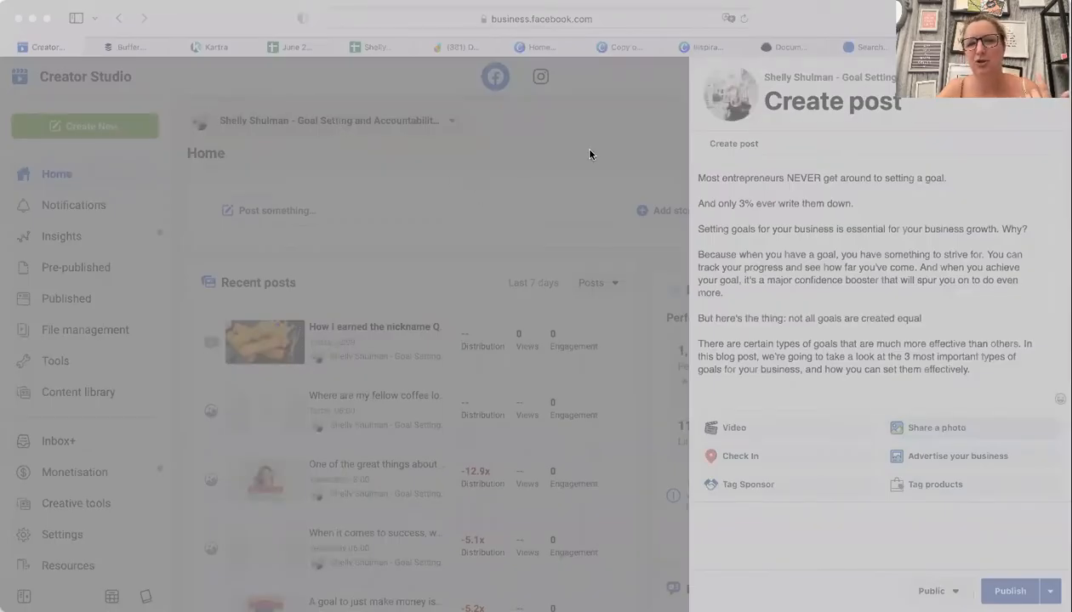
left_click(776, 531)
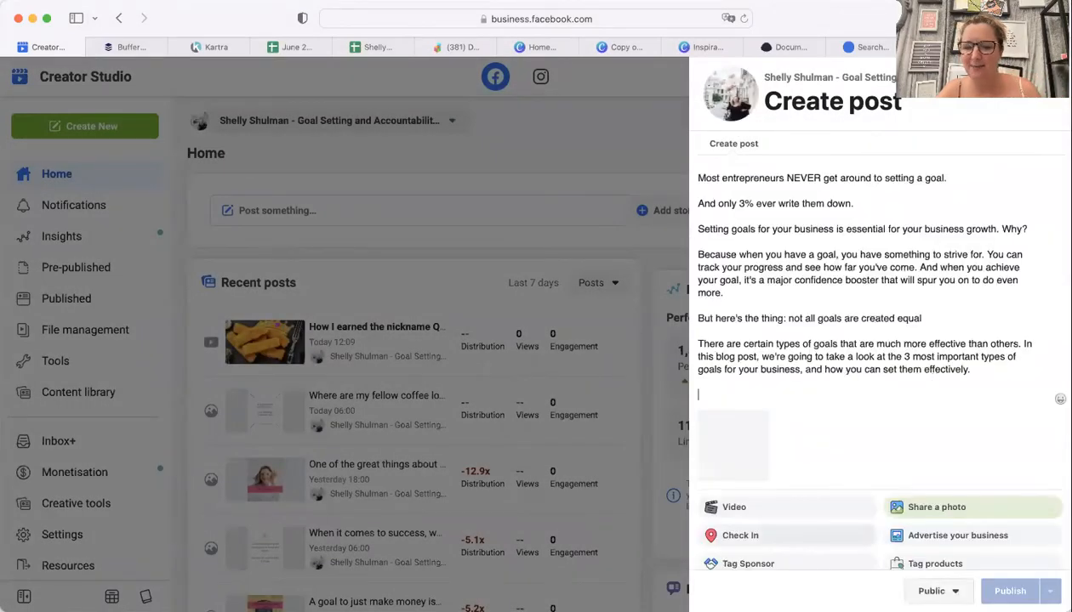
key("super+Tab")
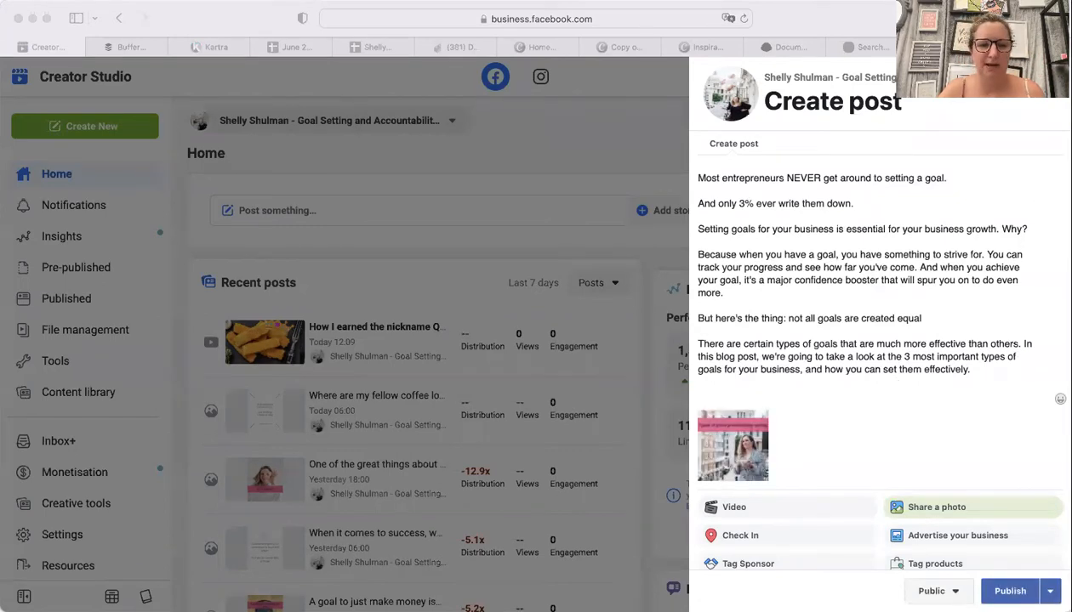
key("super+Tab")
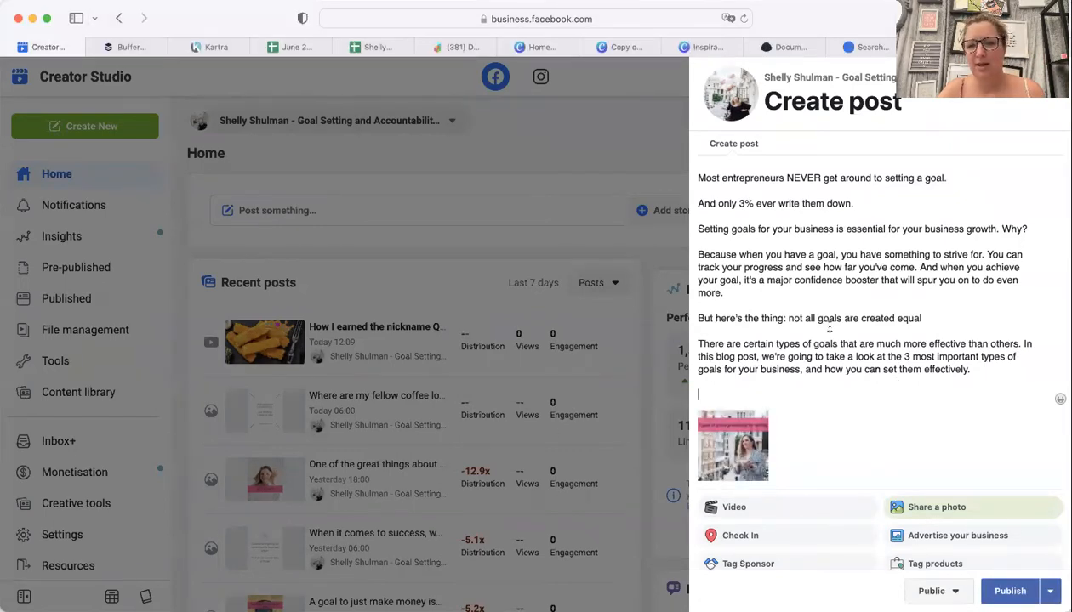
key("super+v")
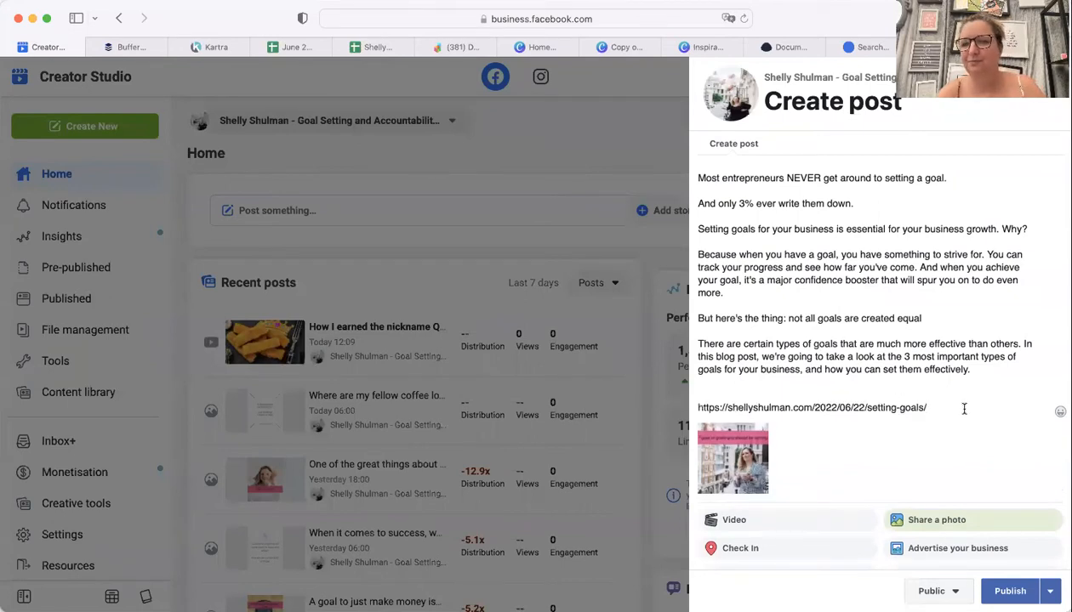
Step: Copy the full caption including the link, and schedule the Facebook post for 26/6/2022 at 18:00
left_click_drag(934, 404, 686, 132)
key("super+c")
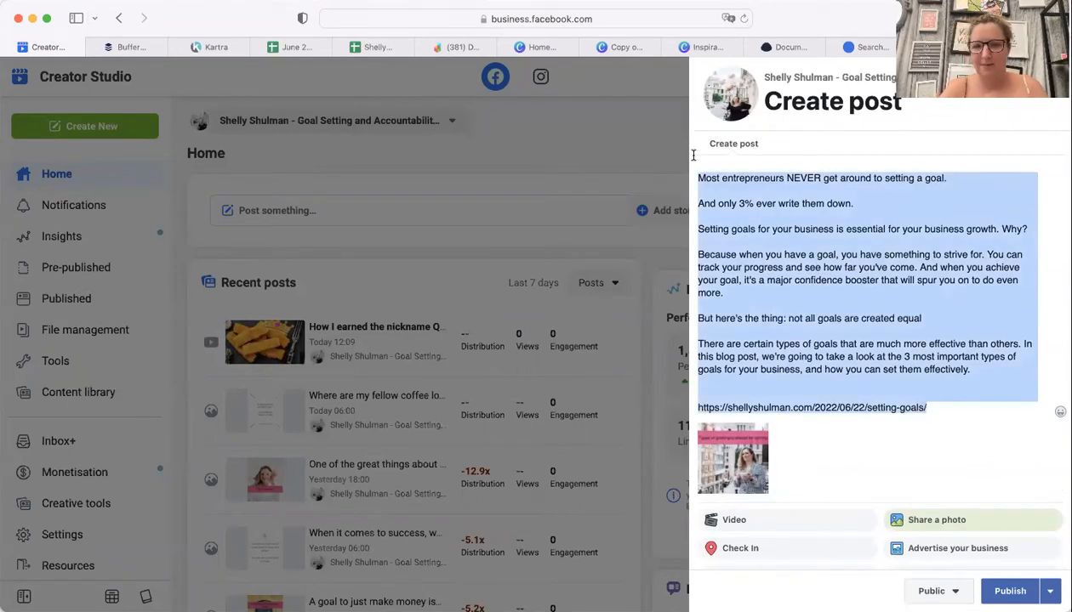
left_click(1052, 593)
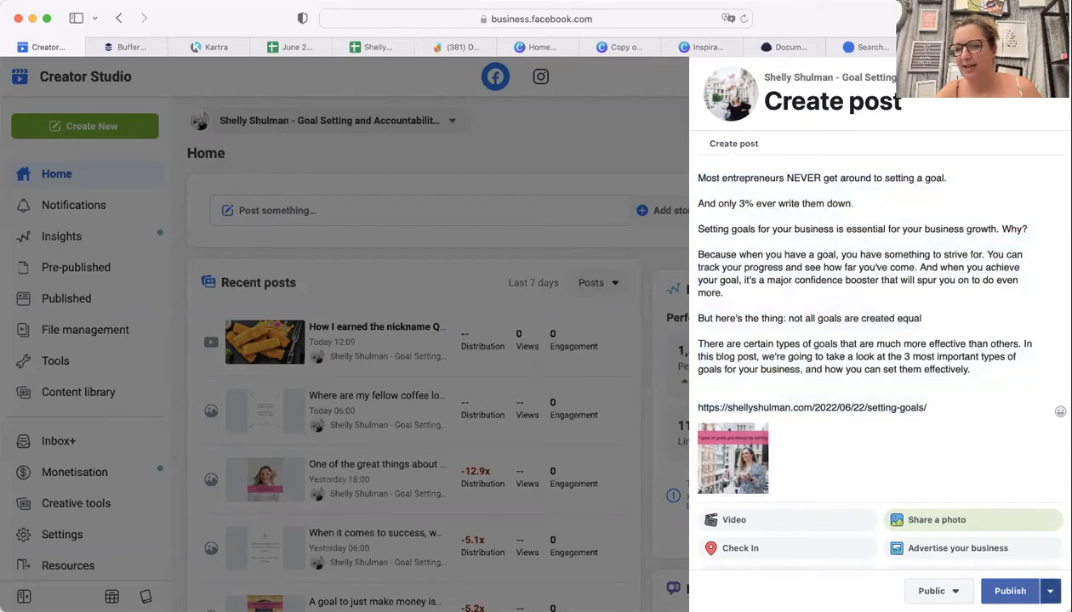
left_click(1010, 521)
left_click(447, 383)
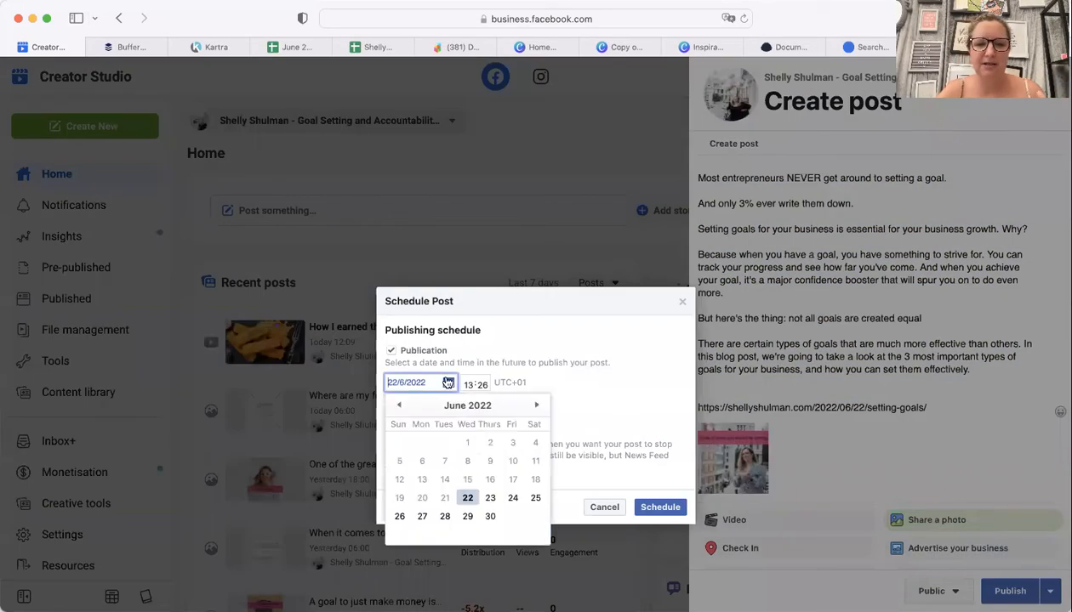
left_click(398, 516)
left_click(467, 385)
type("18:00")
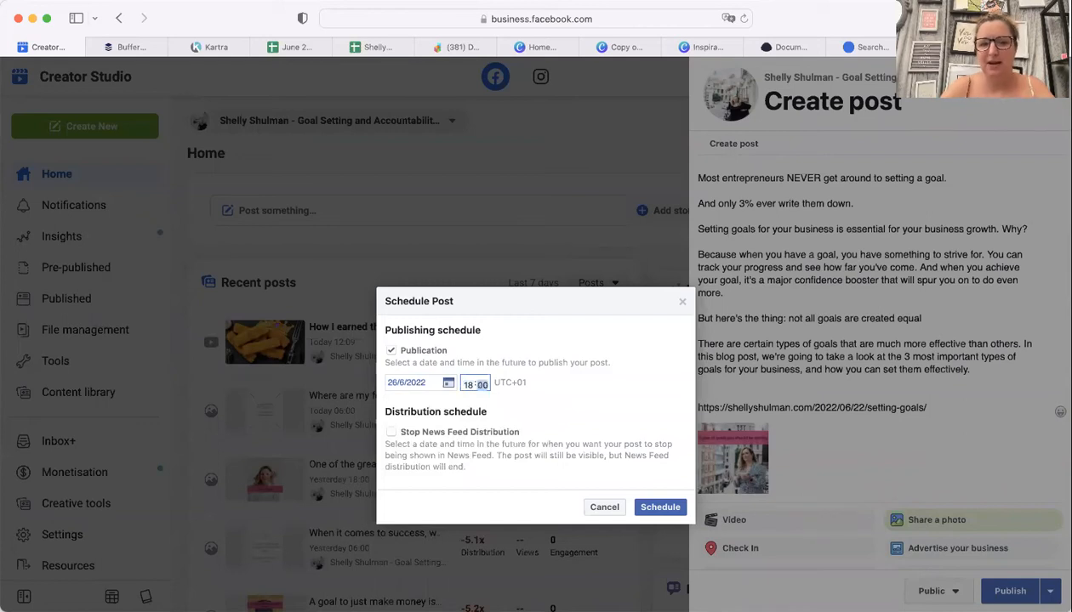
left_click(660, 507)
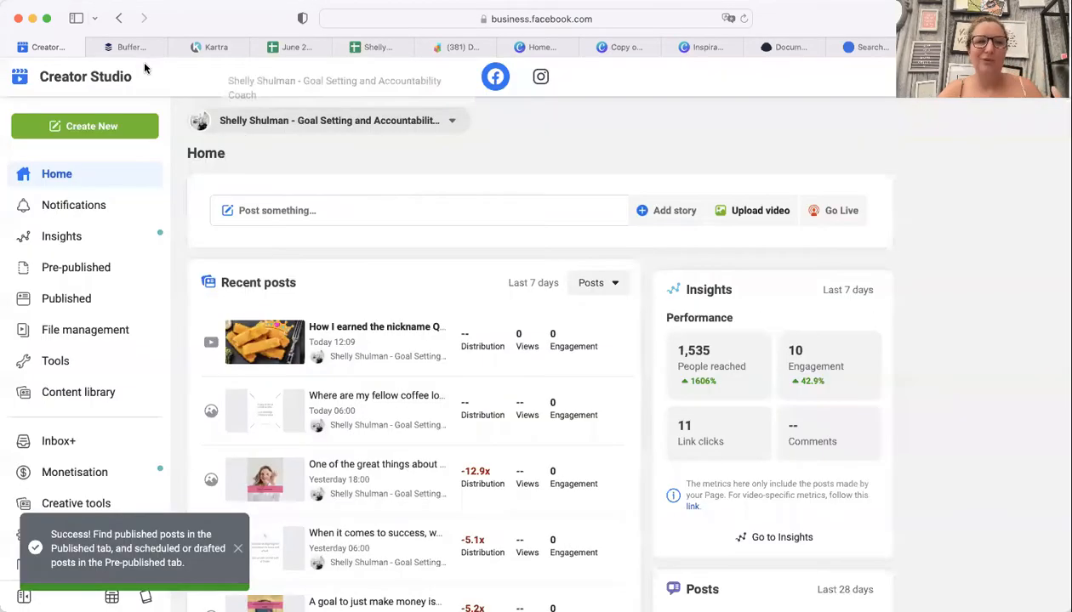
Step: Switch to Buffer and create a post for the two LinkedIn channels using the copied caption
left_click(124, 48)
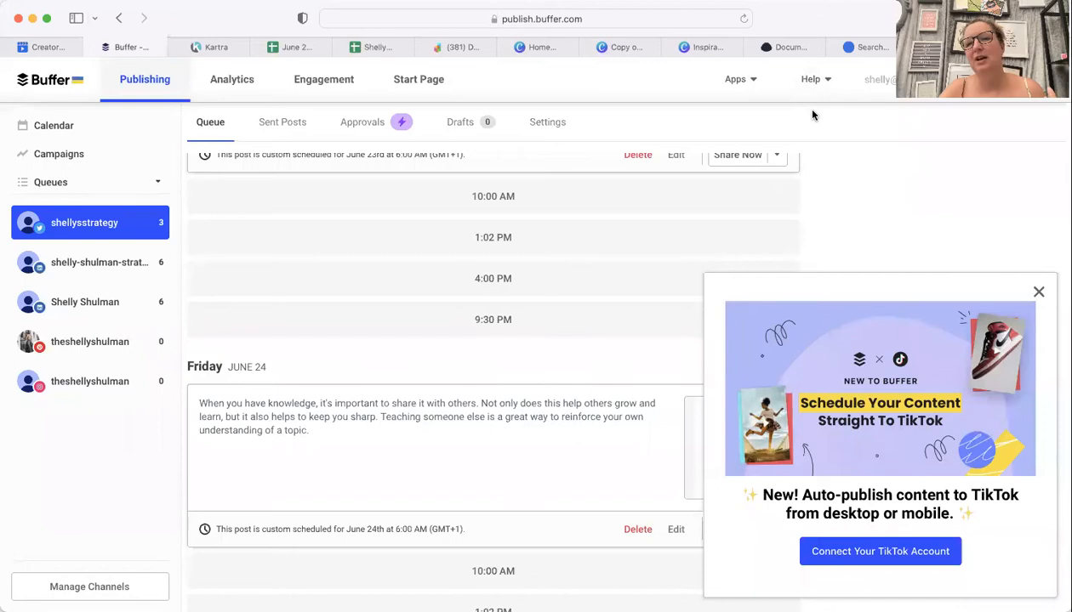
scroll(500, 377, "up", 5)
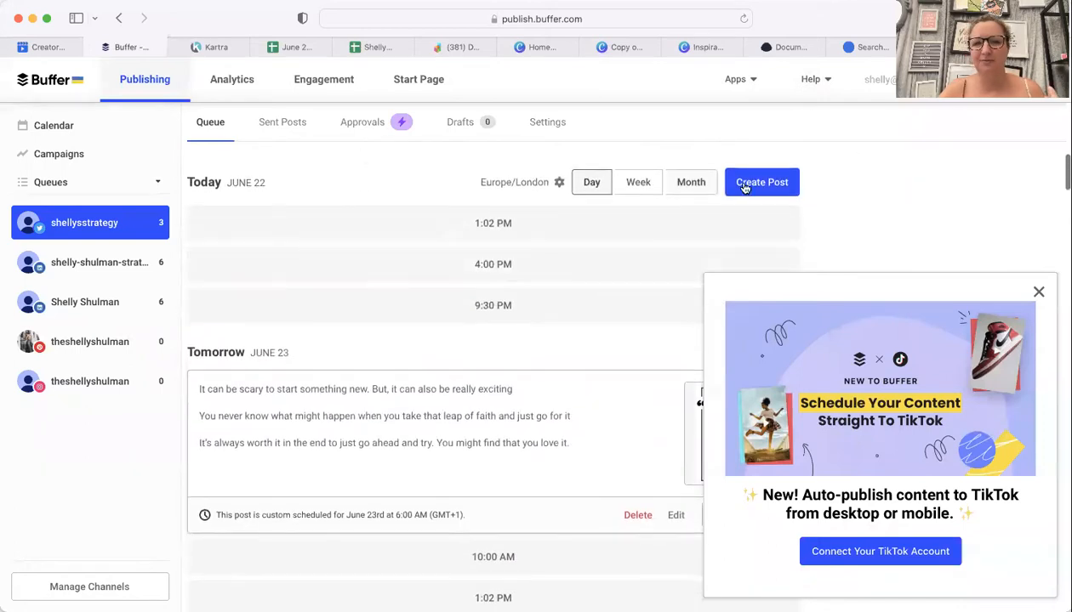
left_click(745, 186)
left_click(412, 197)
left_click(363, 229)
key("super+v")
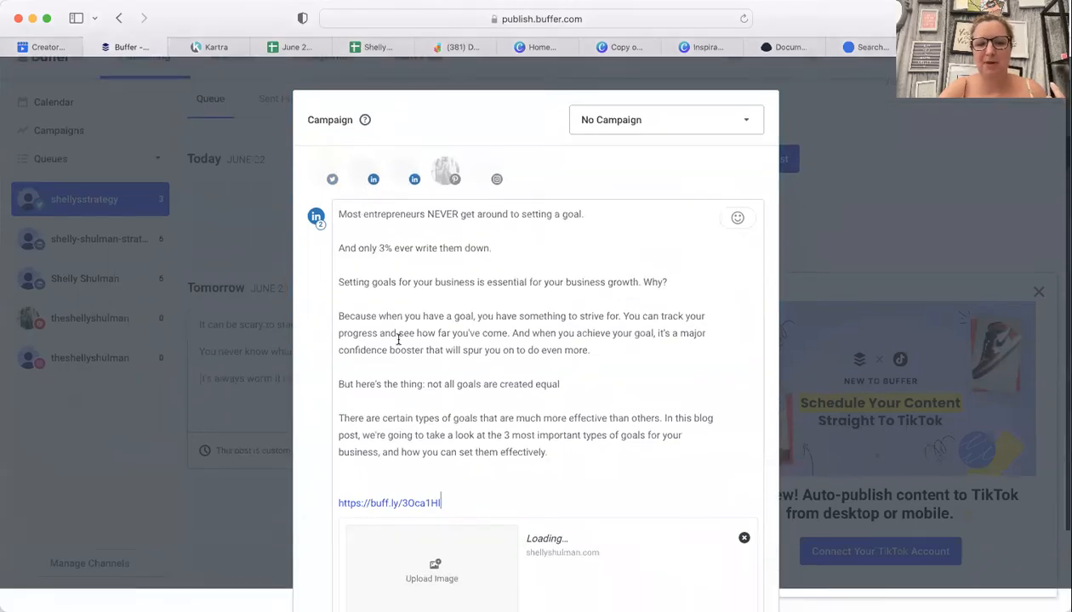
Step: Remove the link preview from the LinkedIn post and attach the "Types of goals you should be setting" image instead
scroll(742, 412, "down", 2)
left_click(744, 537)
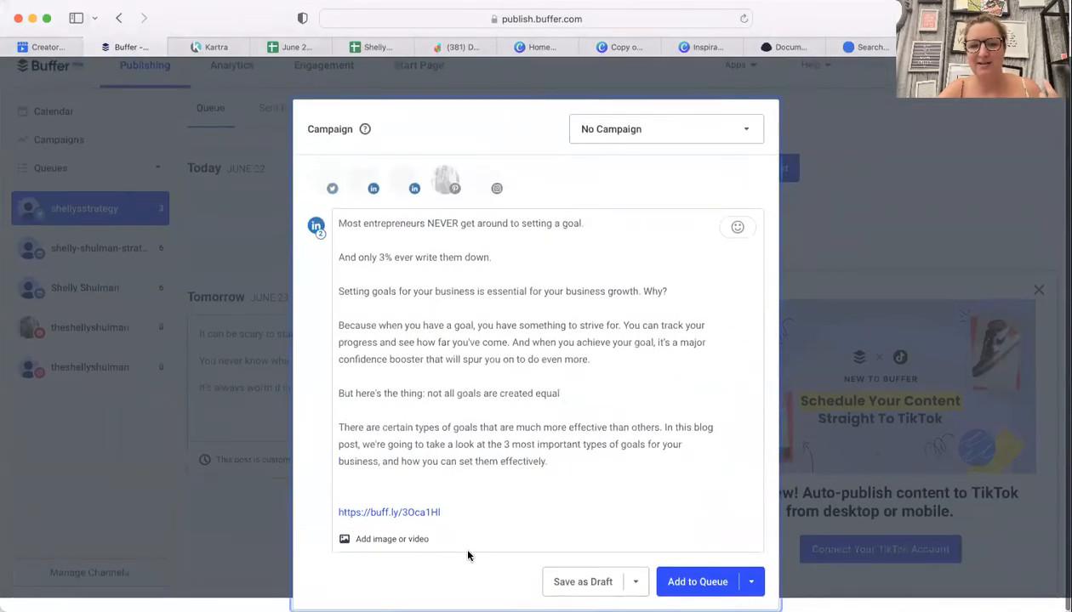
left_click(367, 540)
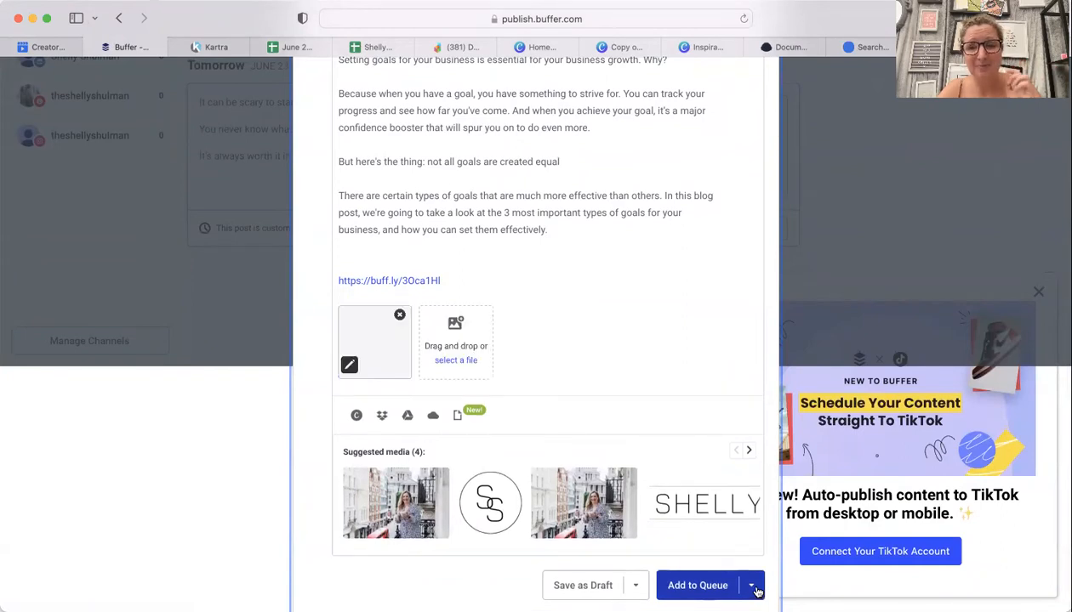
Step: Schedule the LinkedIn post for June 26, 2022 at 06:00 PM
left_click(752, 587)
left_click(724, 594)
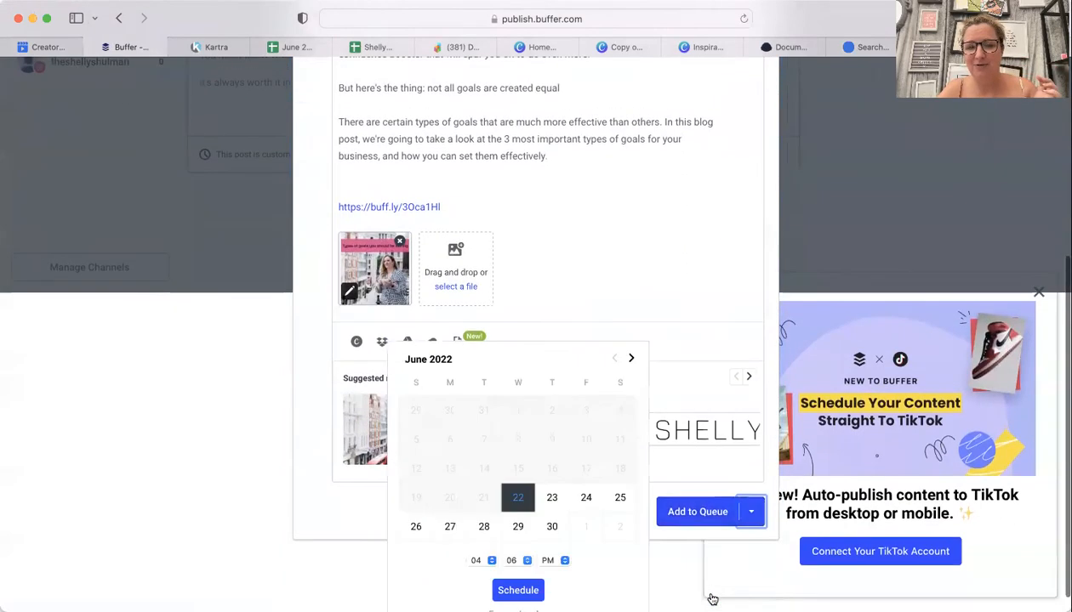
left_click(415, 527)
left_click(480, 561)
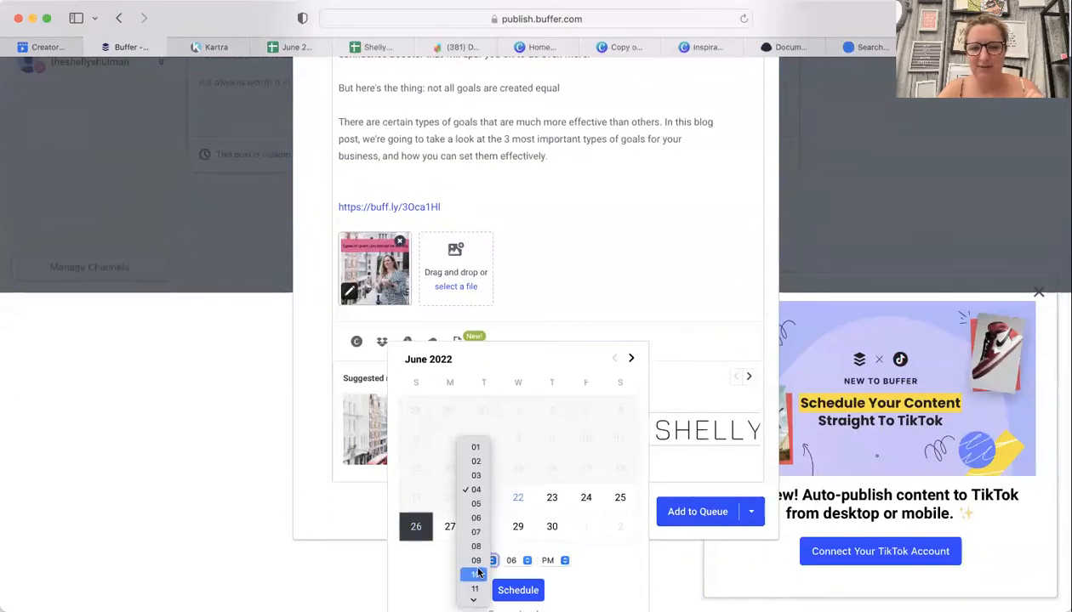
left_click(475, 518)
left_click(512, 560)
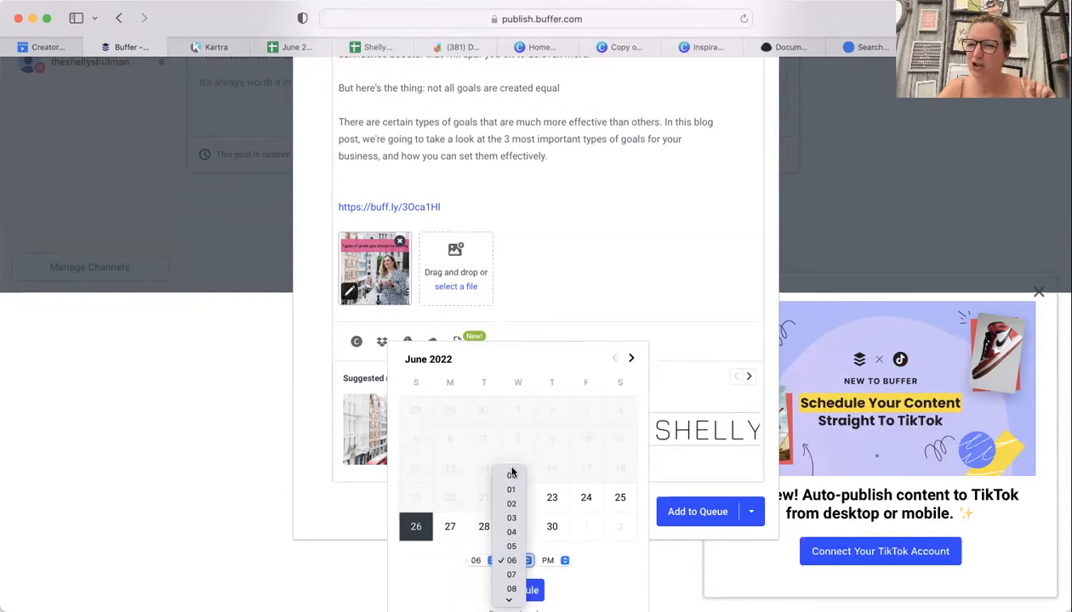
left_click(511, 477)
left_click(521, 591)
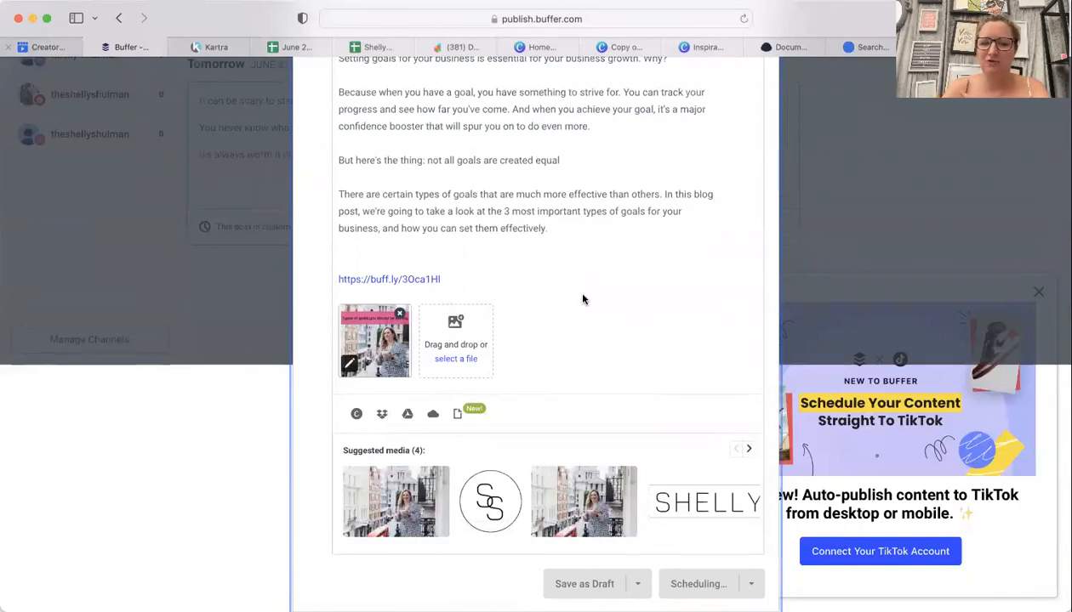
scroll(634, 351, "up", 3)
Step: Return to Creator Studio and start an Instagram feed post for the coach account with the downloaded carousel images
left_click(47, 46)
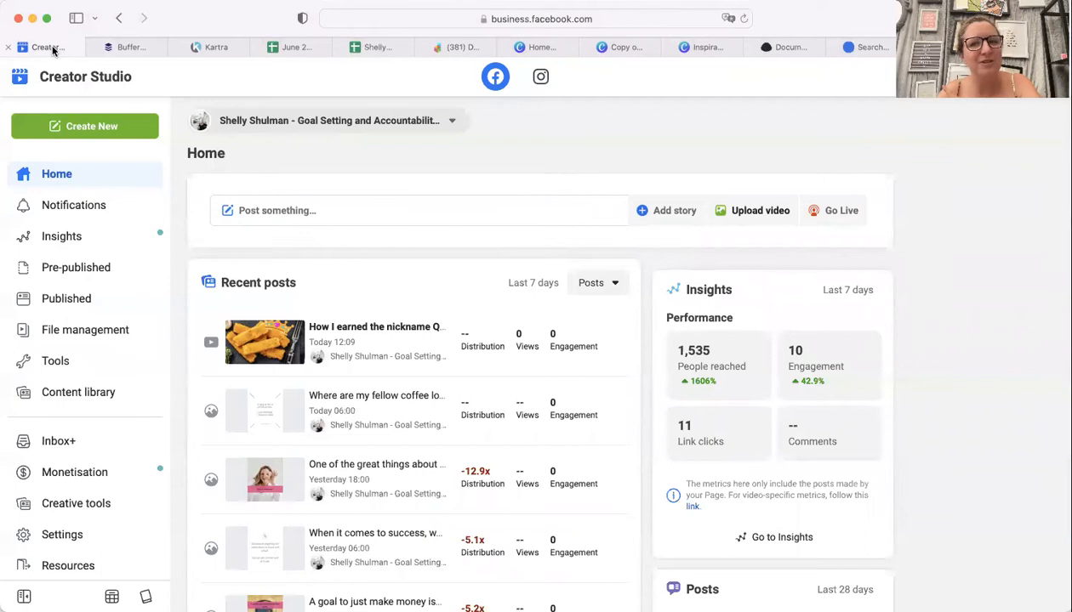
left_click(542, 77)
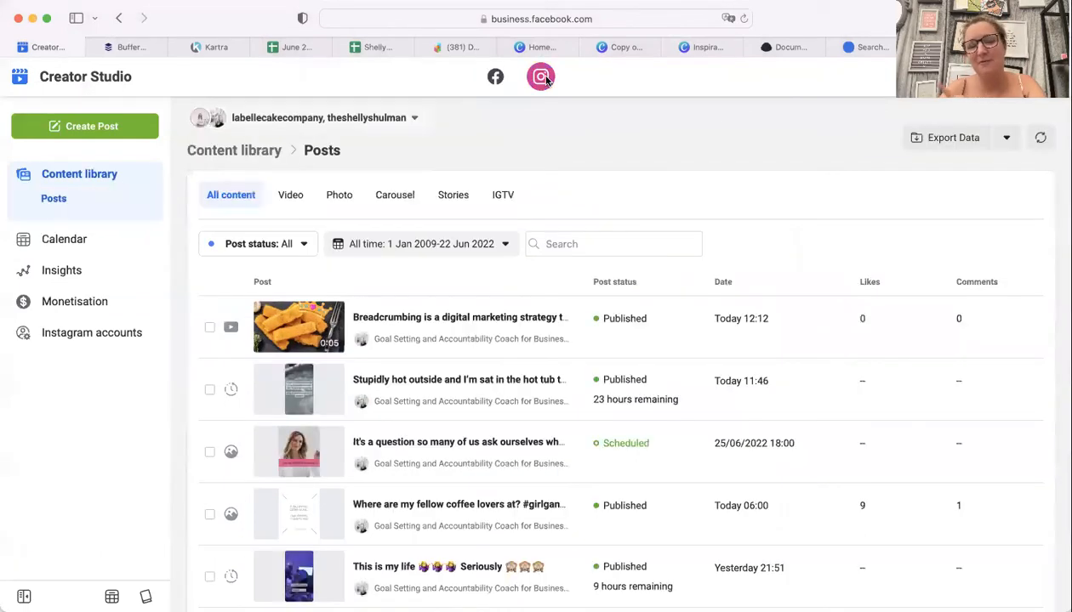
left_click(116, 125)
left_click(106, 167)
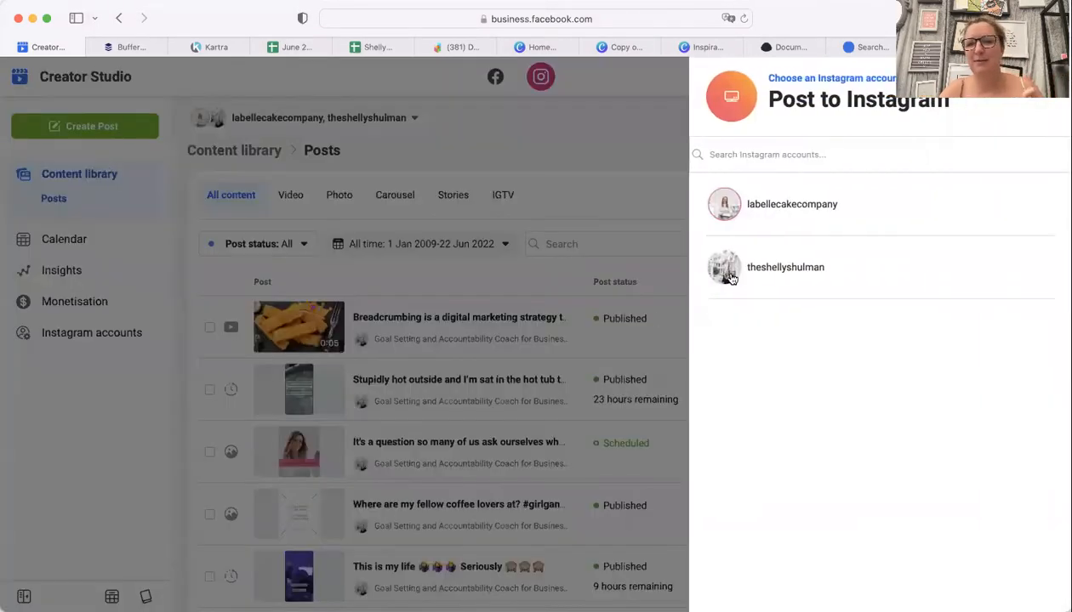
left_click(753, 270)
left_click(622, 514)
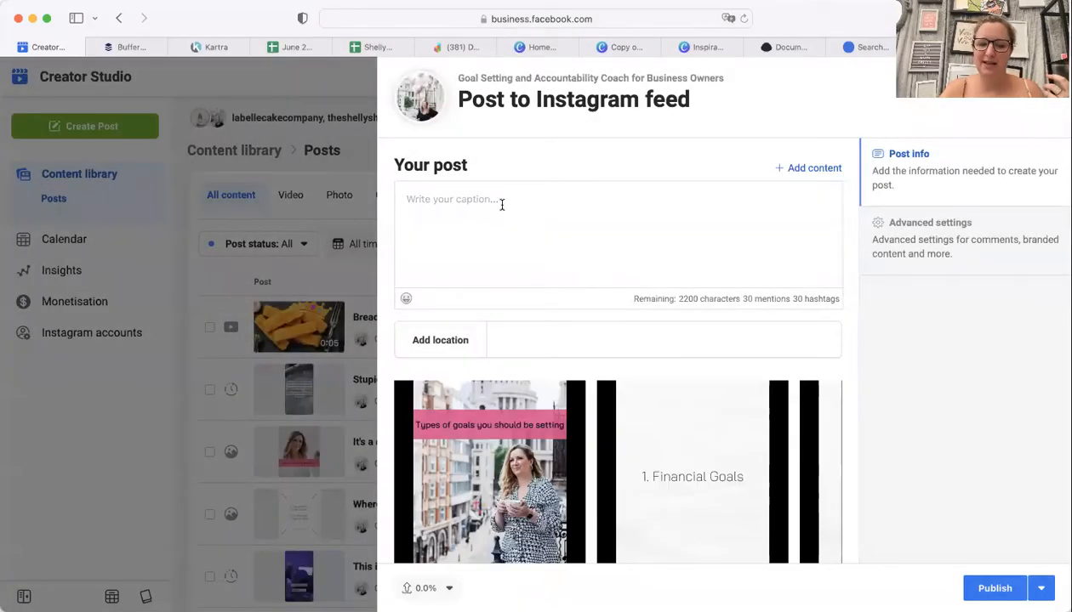
Step: Paste the copied caption into the Instagram post and replace its blog link with a "Click the link in the bio" line mentioning the blog
left_click(502, 205)
key("super+v")
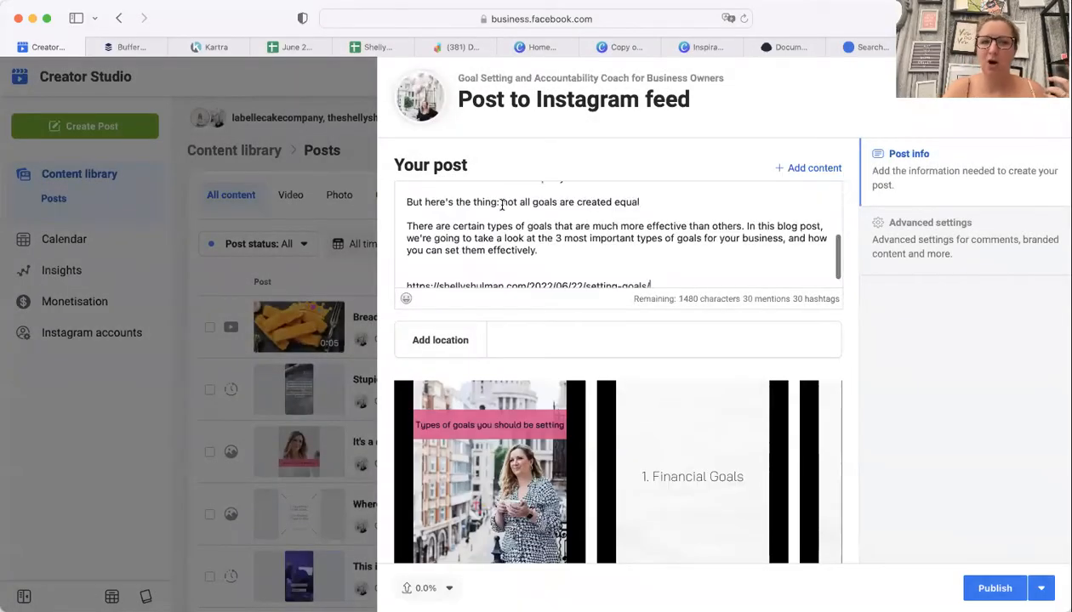
scroll(624, 249, "down", 2)
left_click_drag(672, 270, 392, 268)
type("Click the link in the bio")
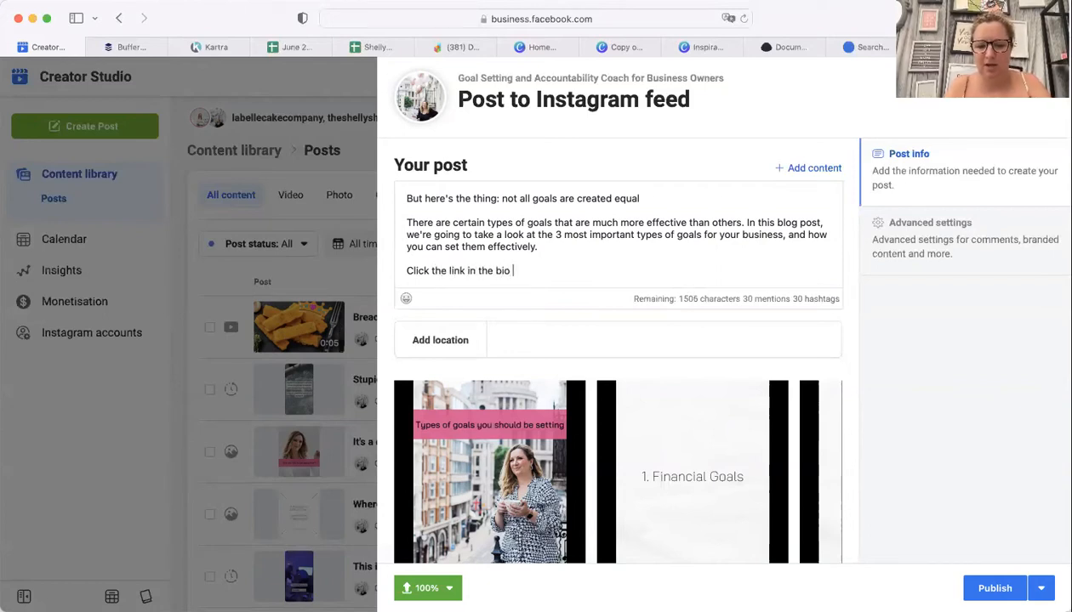
type("blog")
key("Return")
key("Return")
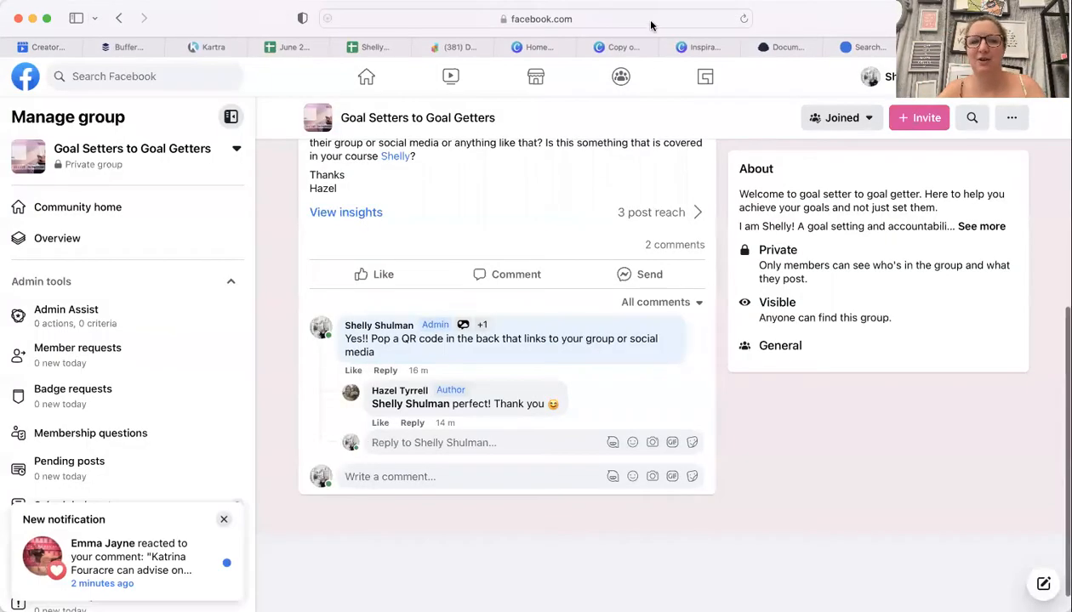
Step: Go to the Flick website, sign in, and open the "achieve your goals" hashtag collection
left_click(650, 19)
type("flic")
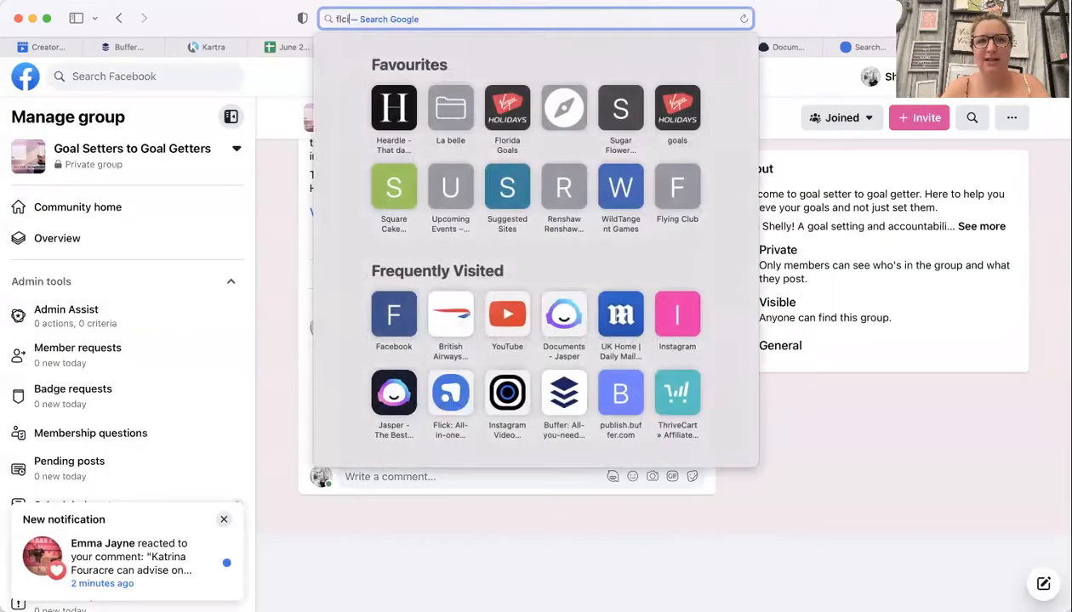
type("k")
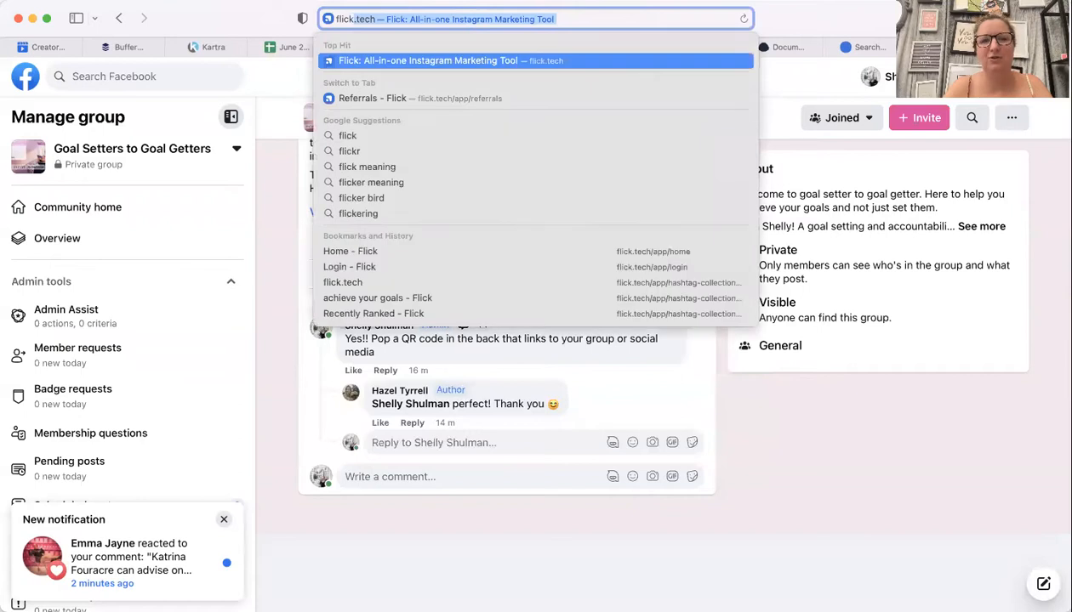
key("Return")
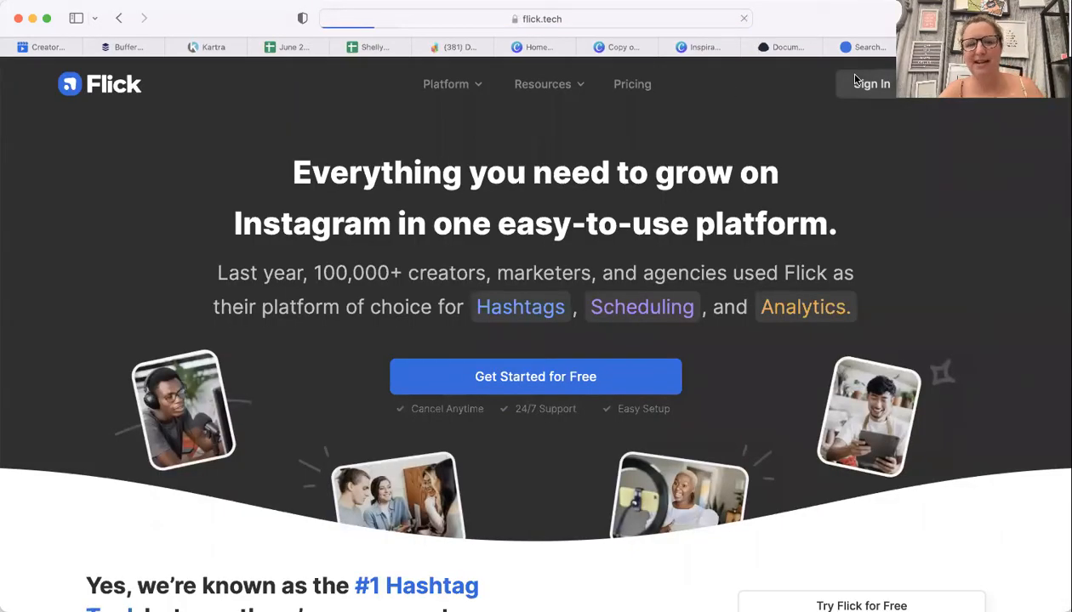
left_click(855, 81)
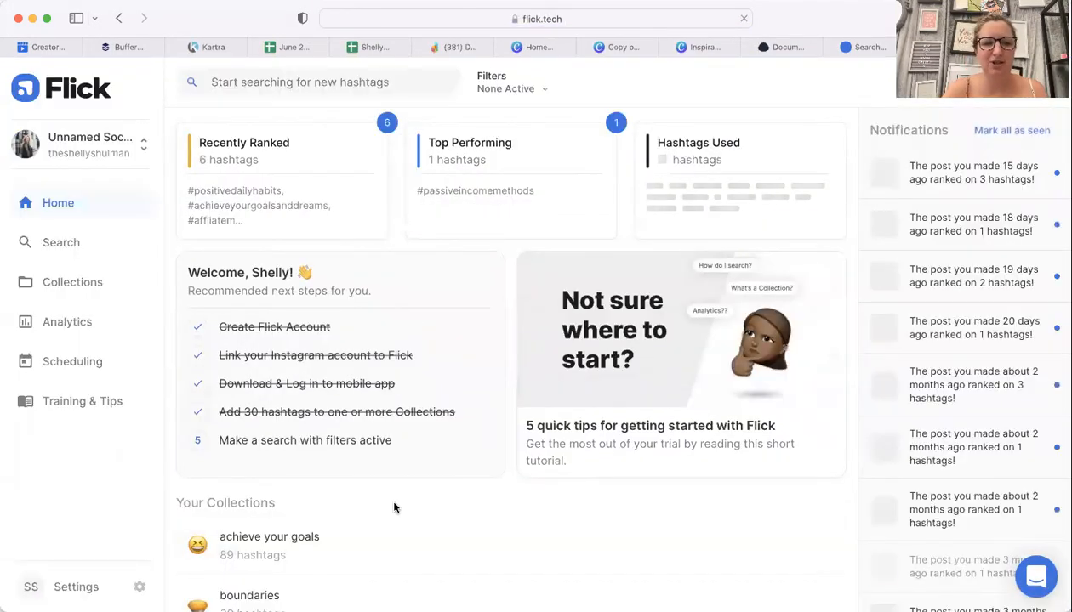
left_click(280, 540)
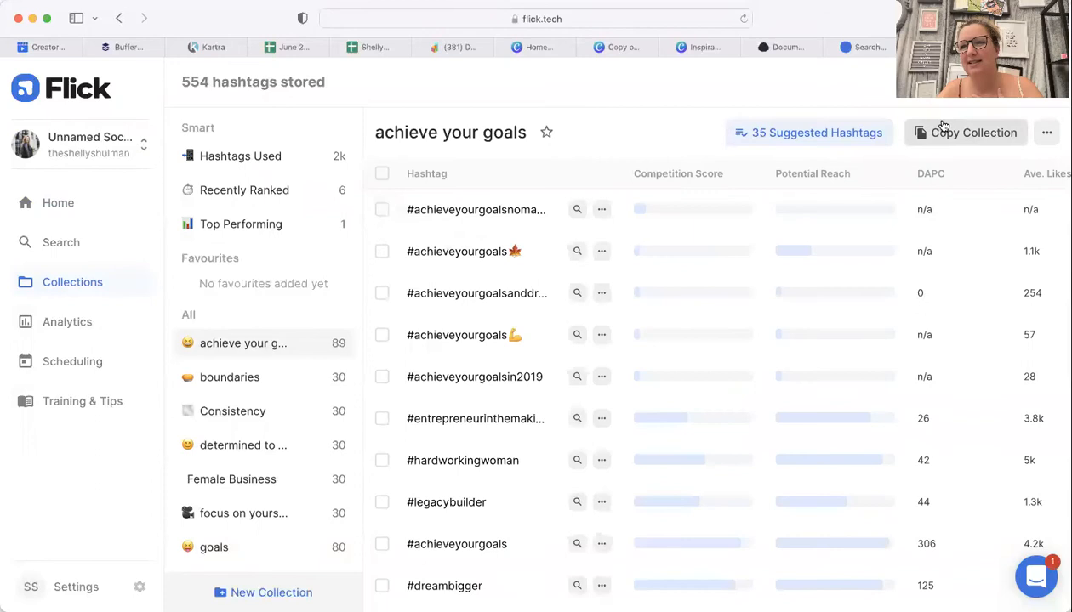
Step: Copy 30 random hashtags from the collection with the Randomizer and paste them into the Instagram caption in Creator Studio
left_click(1048, 138)
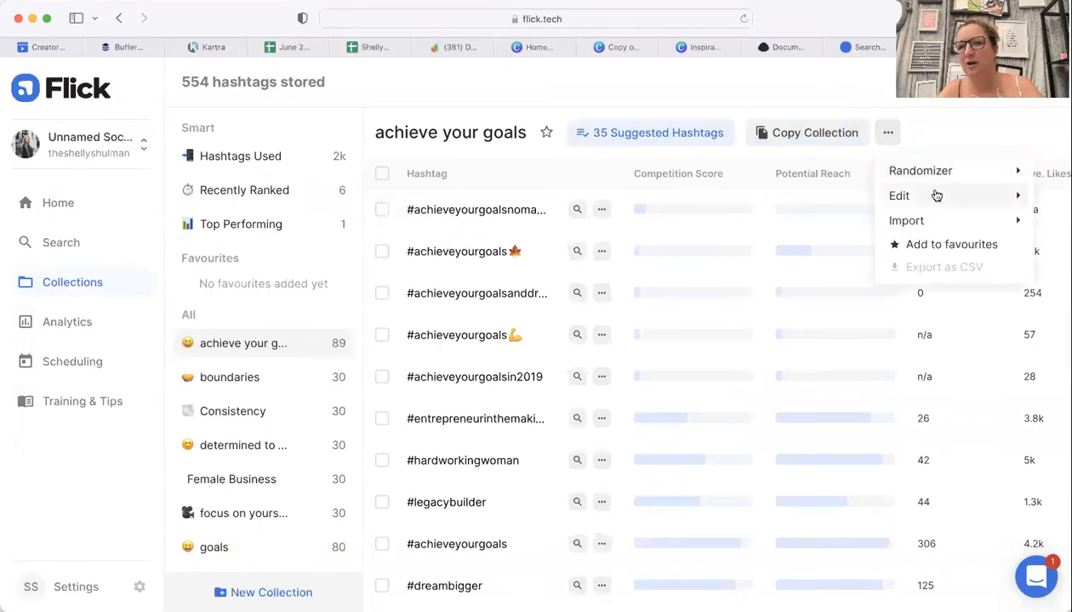
mouse_move(906, 172)
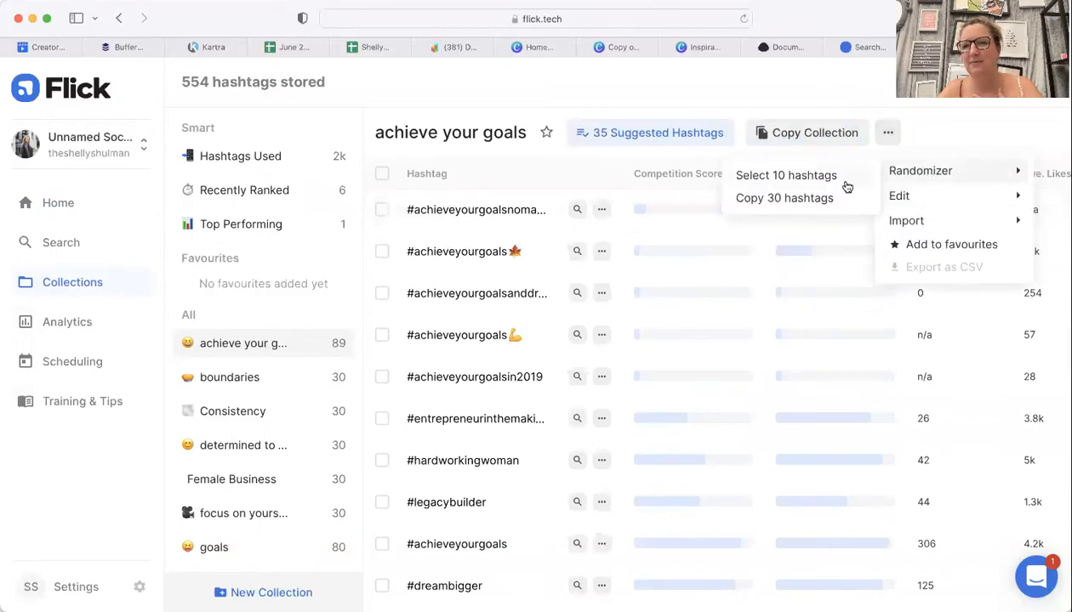
left_click(826, 199)
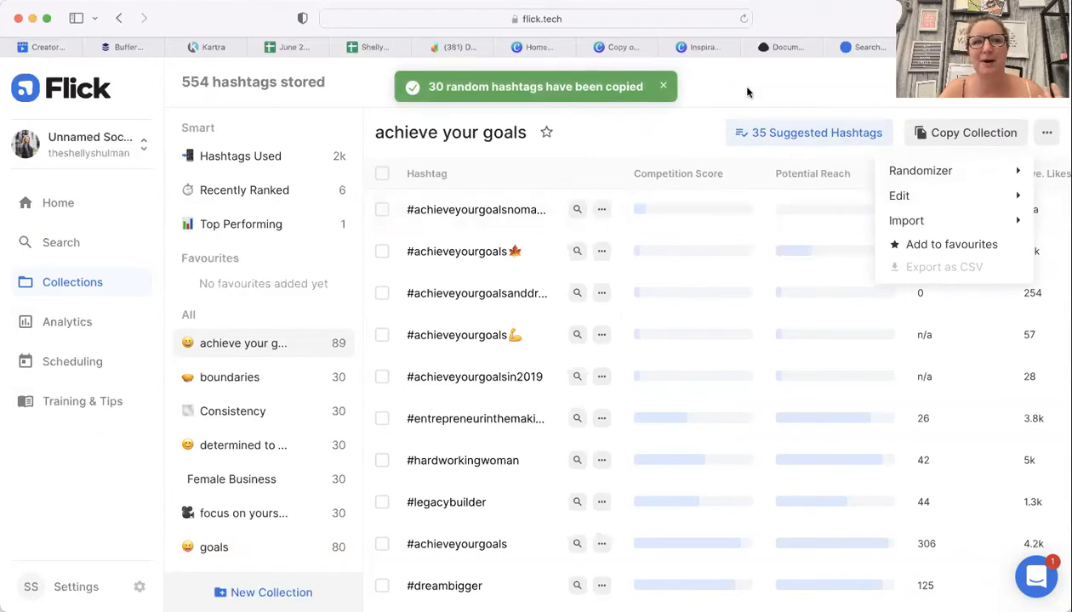
left_click(36, 53)
key("super+v")
scroll(555, 229, "down", 1)
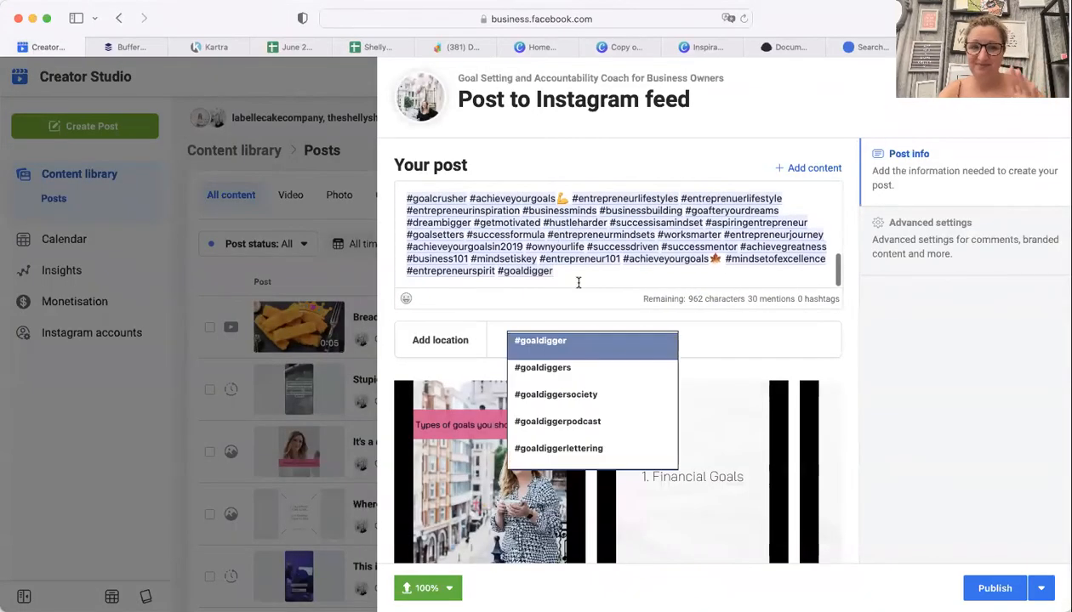
Step: Schedule the Instagram feed post for 26/6/2022 at 18:00
left_click(1040, 588)
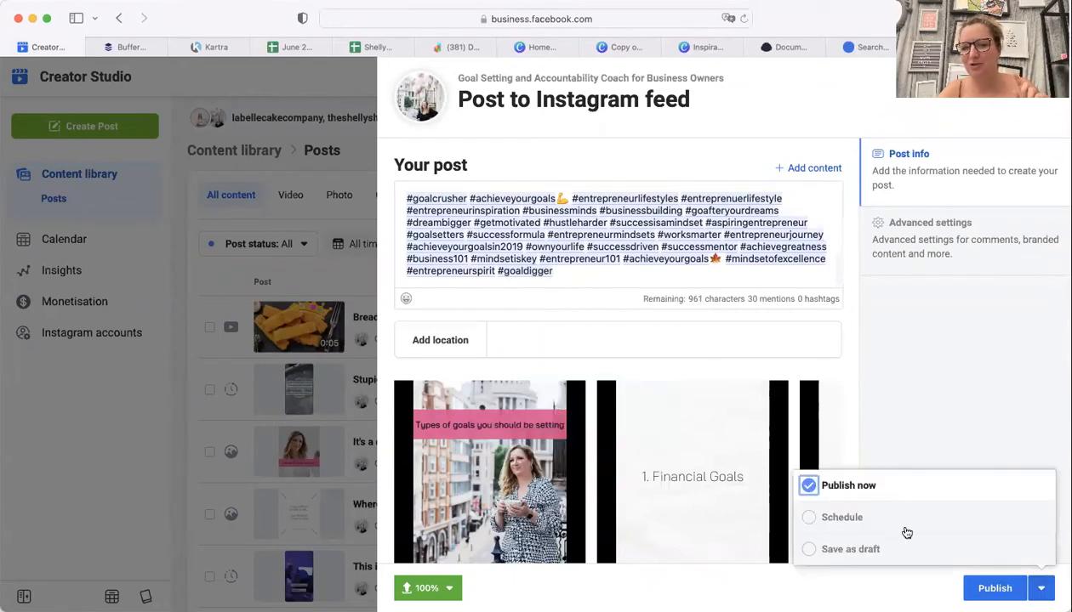
left_click(873, 519)
left_click(855, 498)
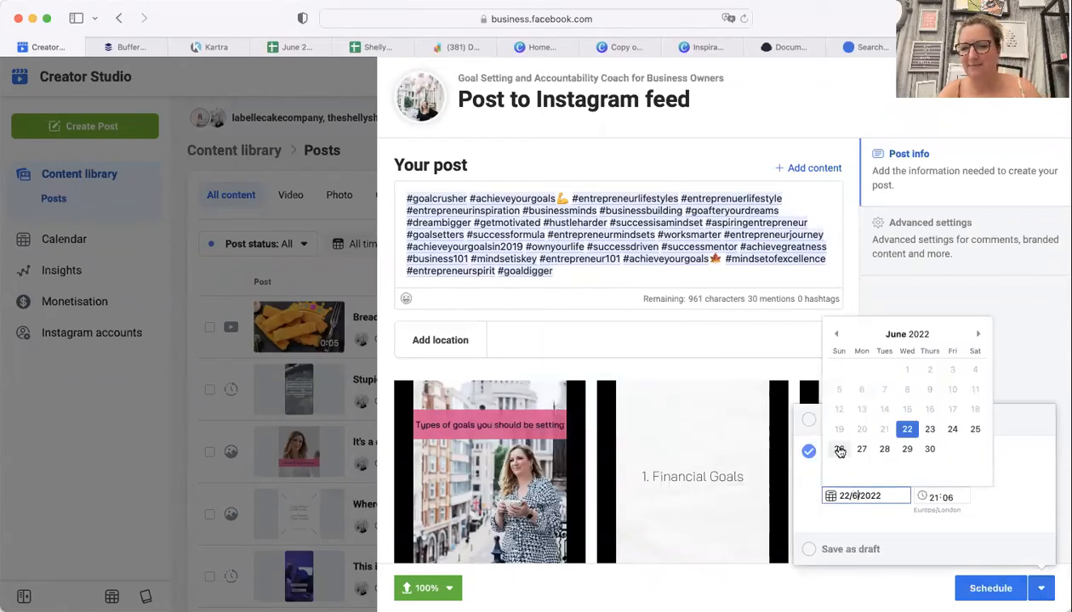
left_click(839, 450)
left_click(934, 500)
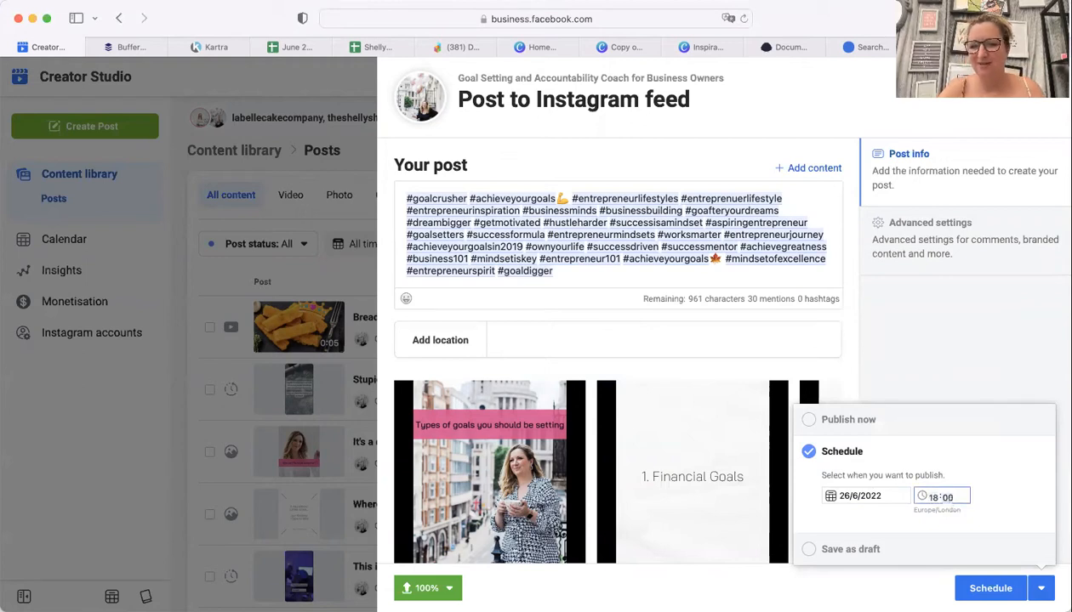
left_click(969, 590)
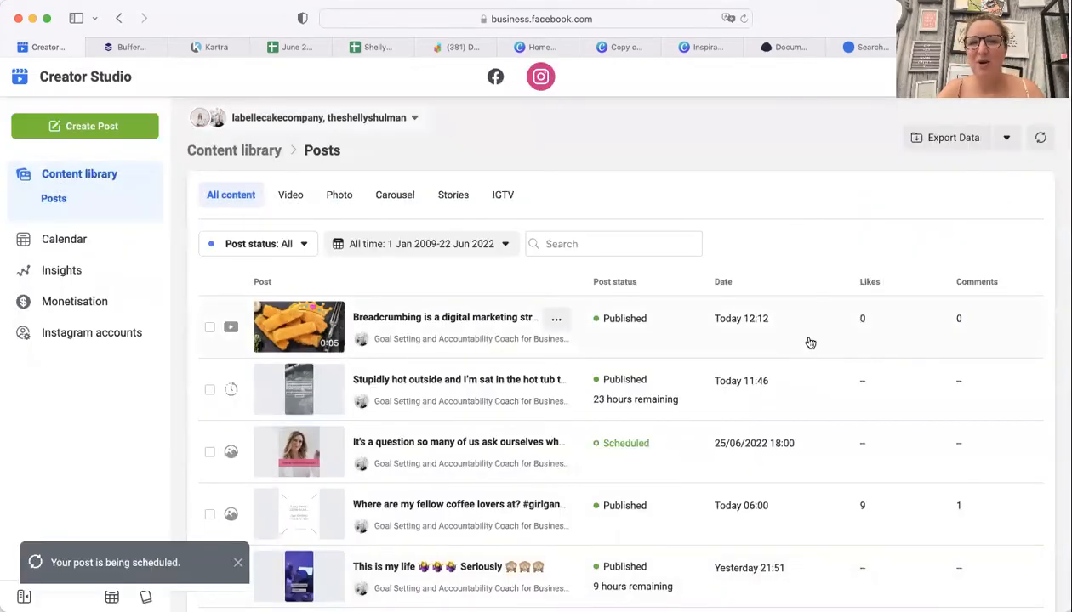